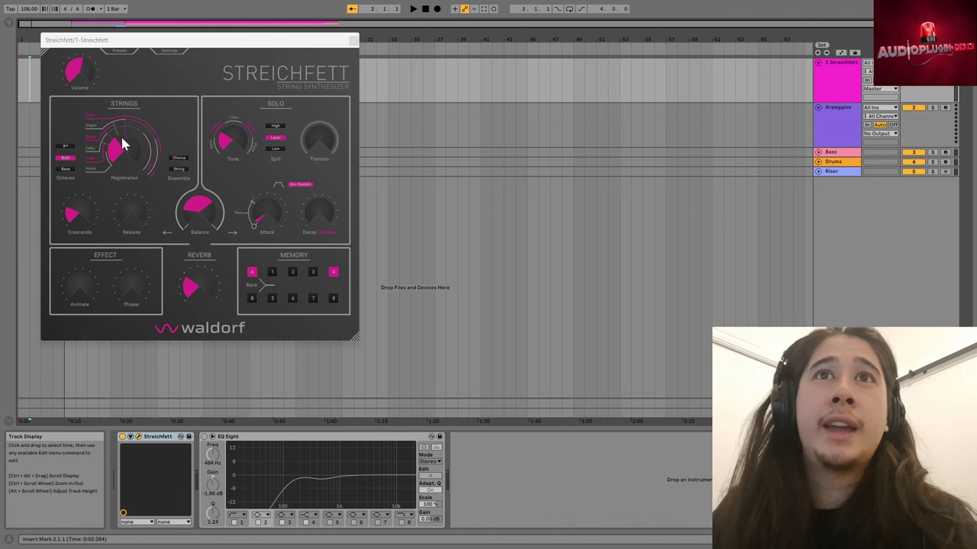
- Sweep Registration up, down to minimum, then back up to a high setting
left_click_drag(115, 159, 139, 148)
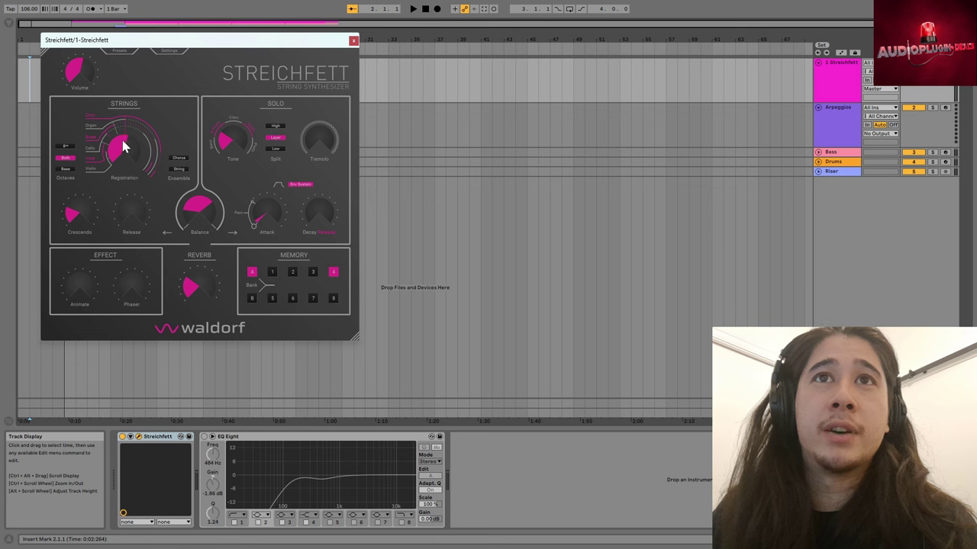
left_click_drag(118, 174, 112, 150)
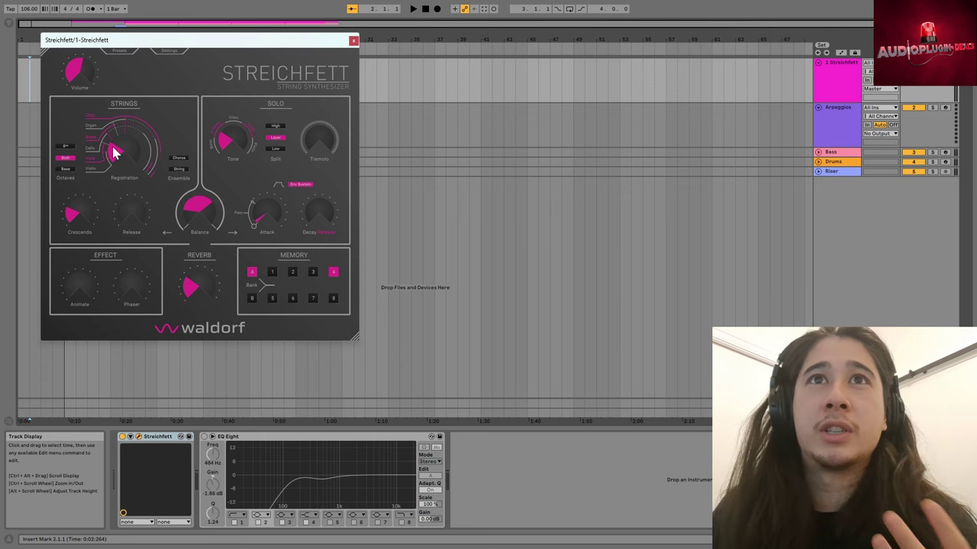
left_click_drag(113, 152, 130, 119)
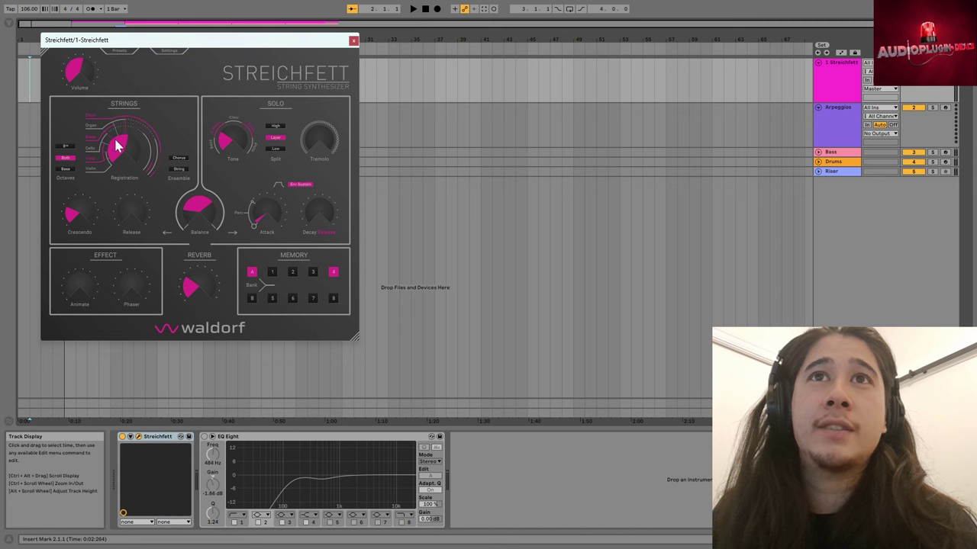
left_click_drag(115, 145, 138, 87)
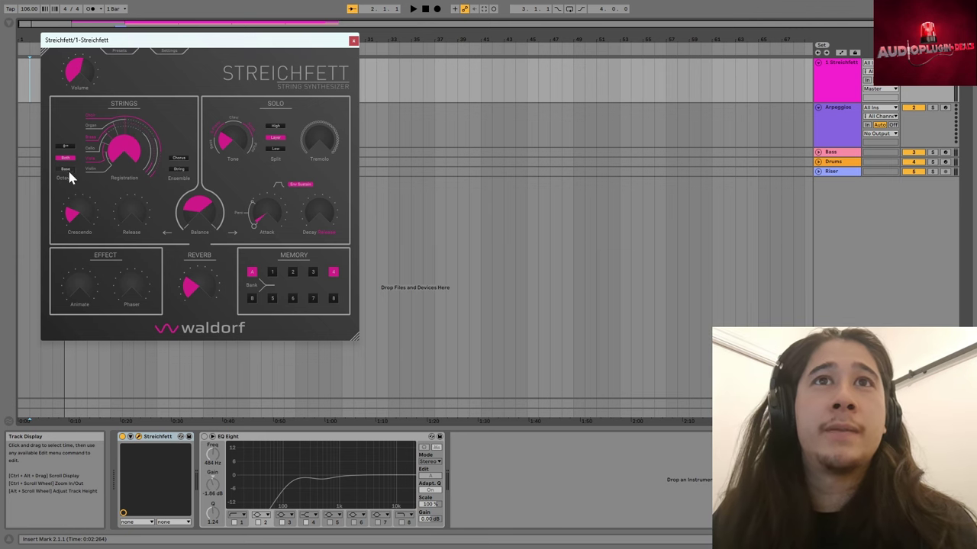
- Audition the 8' and Bass octaves alone, then return to Both octaves
left_click(67, 145)
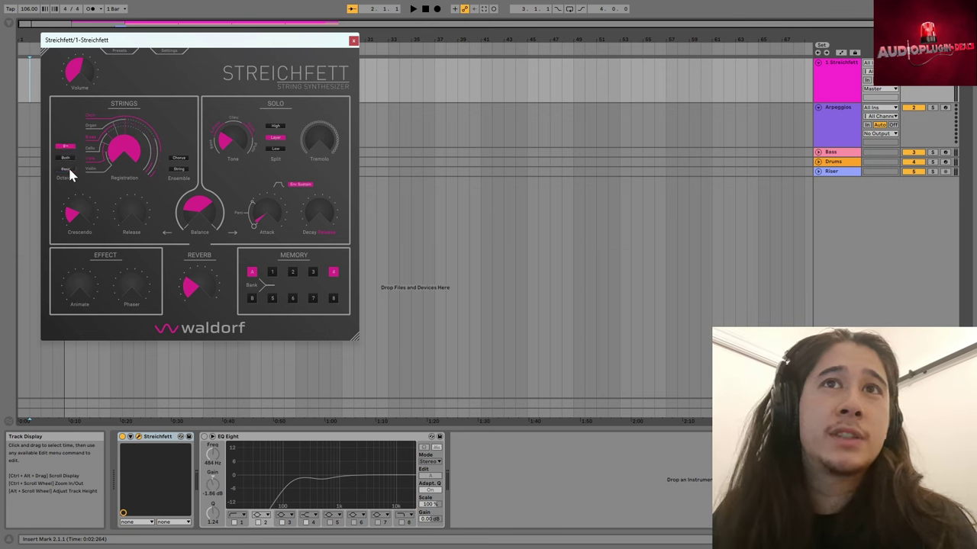
left_click(67, 169)
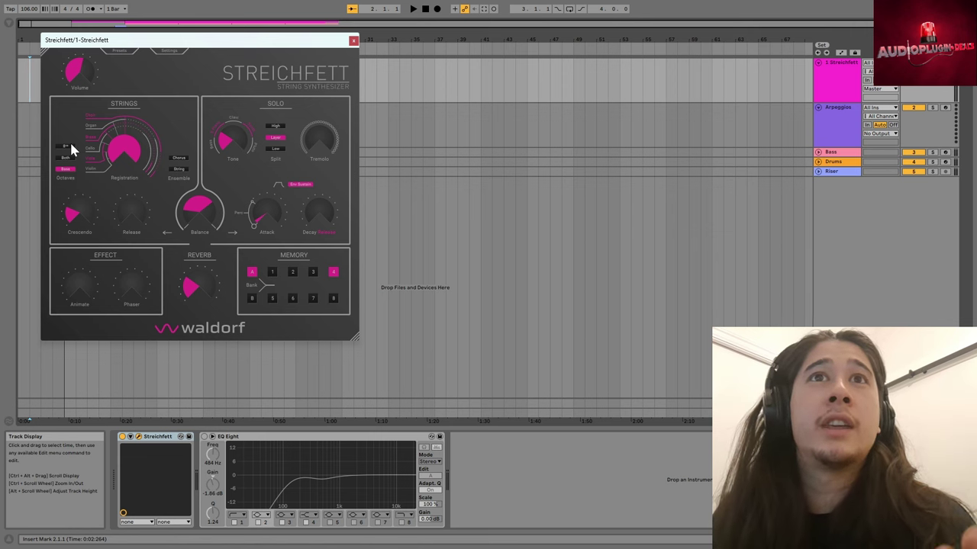
left_click(68, 145)
left_click(67, 157)
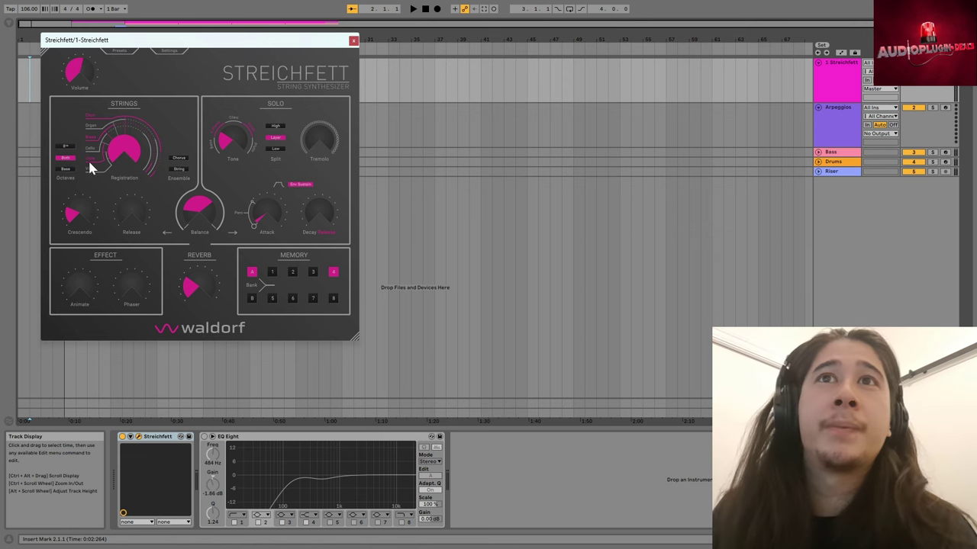
- Toggle the String ensemble on, off, and back on
left_click(177, 169)
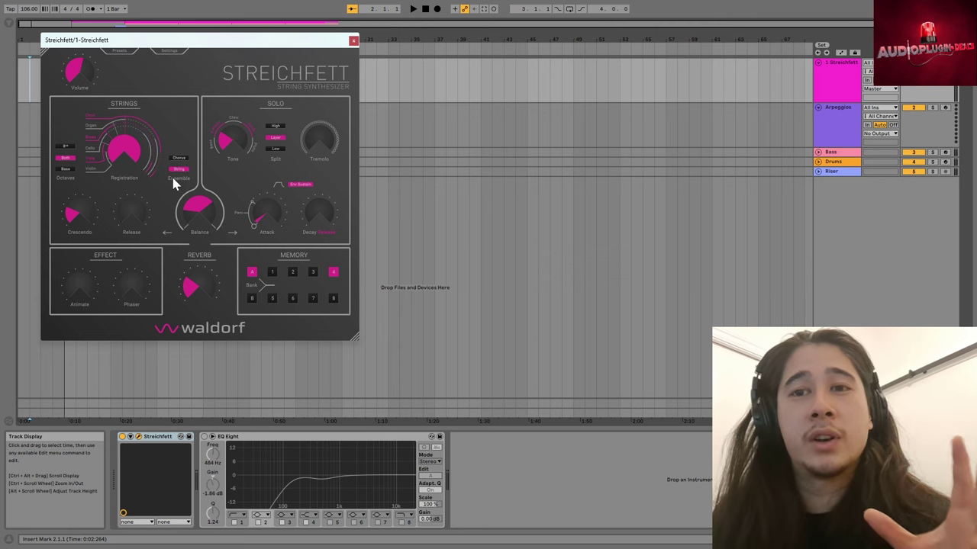
left_click(178, 169)
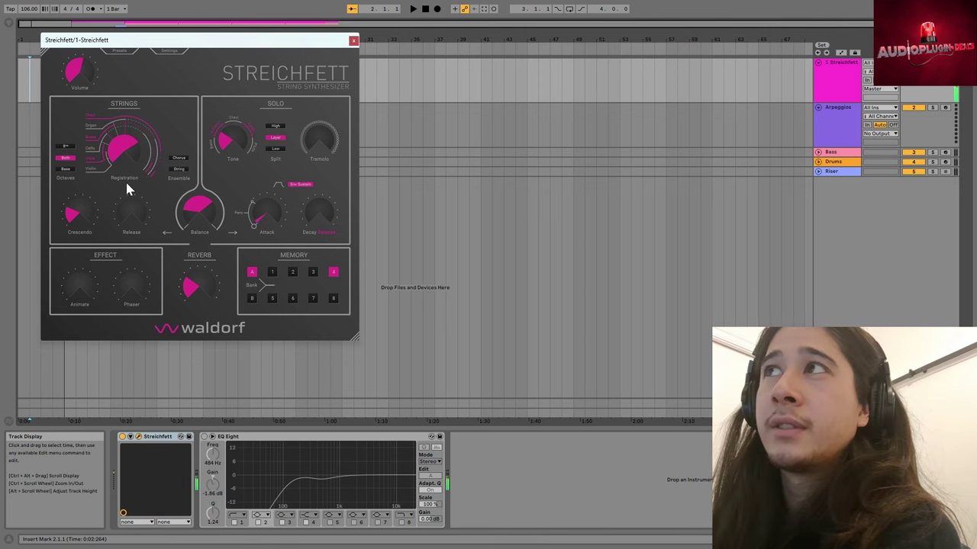
left_click(178, 169)
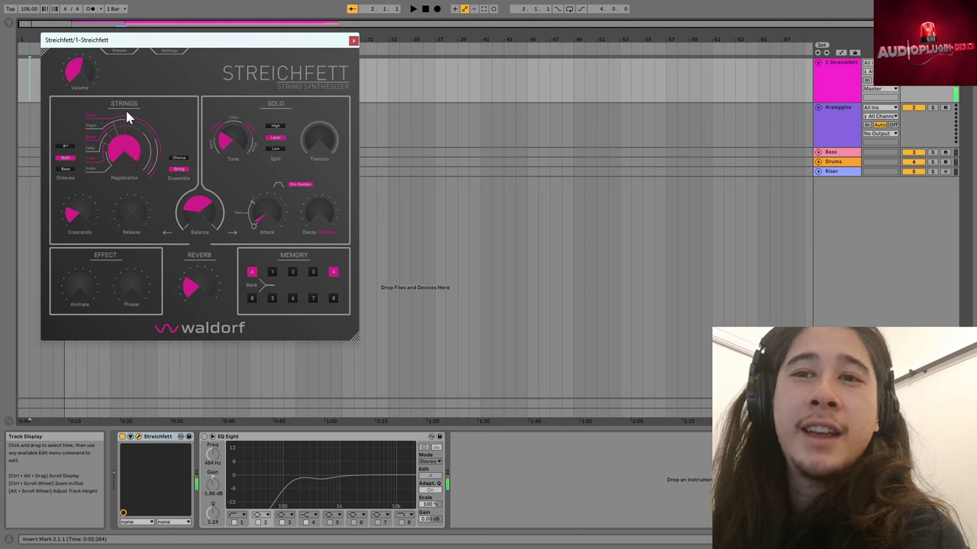
- Turn Registration down toward the lower string sections
left_click_drag(127, 118, 125, 177)
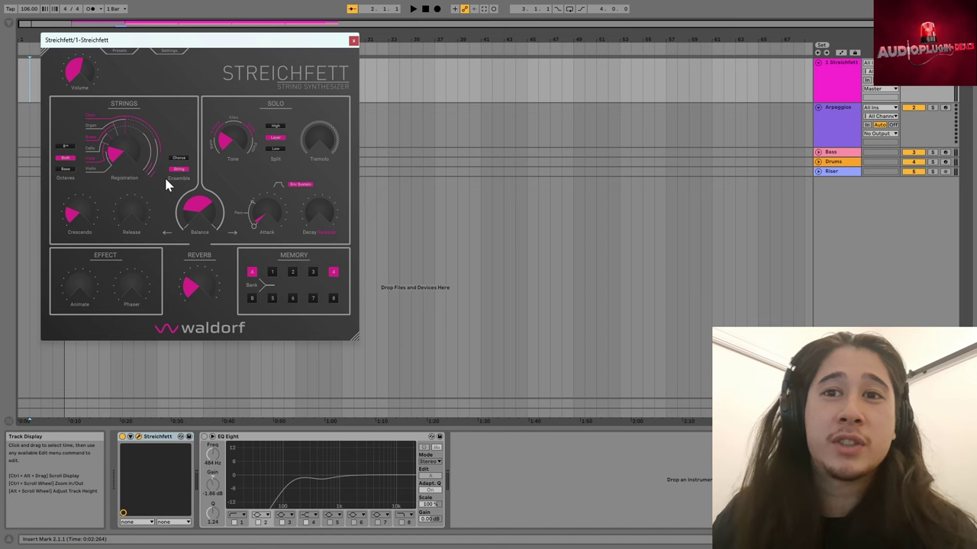
- Add the Chorus ensemble, raise Registration, then toggle Chorus again
left_click(178, 158)
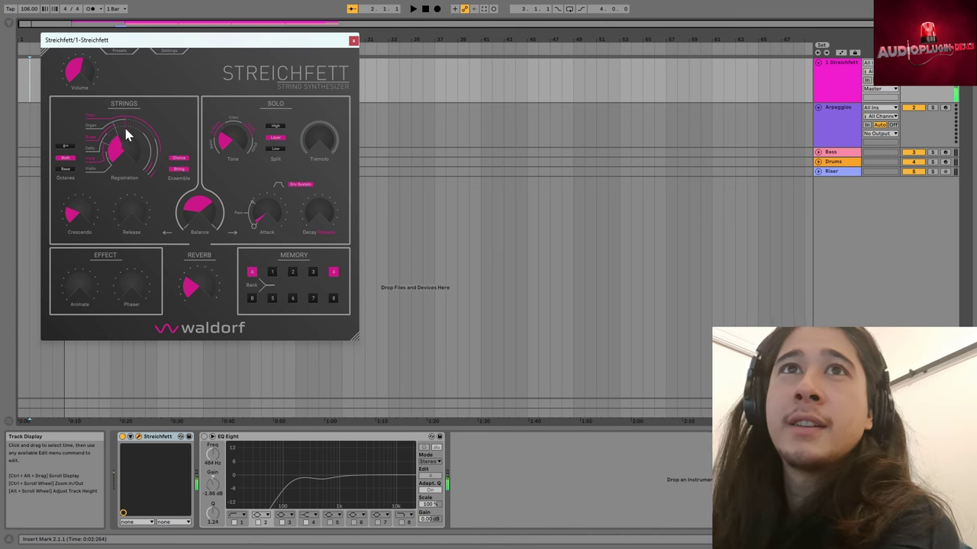
left_click_drag(126, 135, 139, 116)
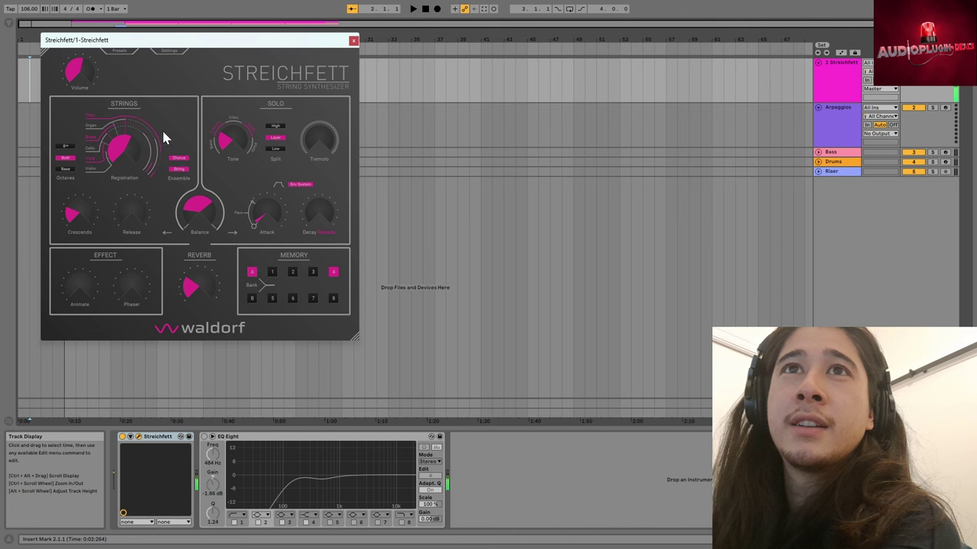
left_click(179, 157)
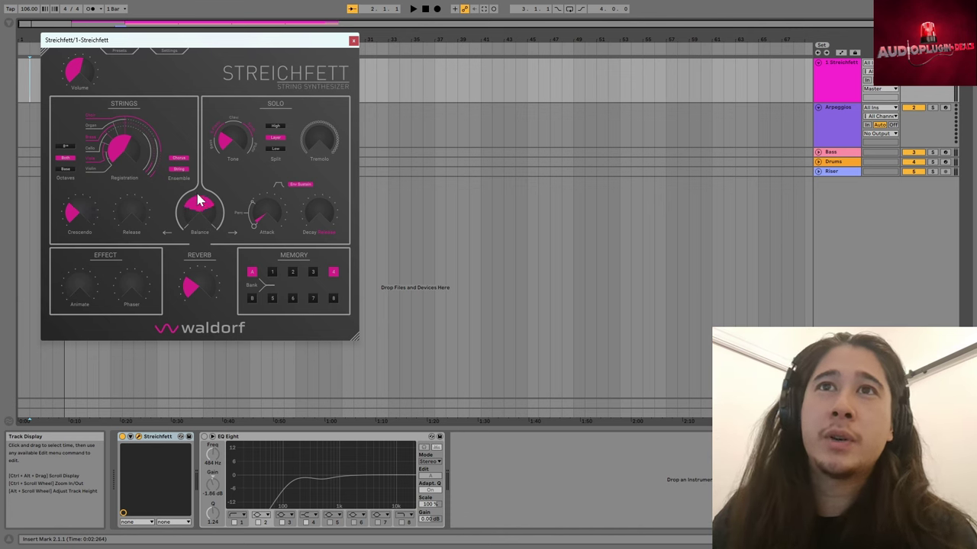
- Shift Balance toward the solo section and fine-tune the solo Tone
left_click_drag(200, 200, 231, 130)
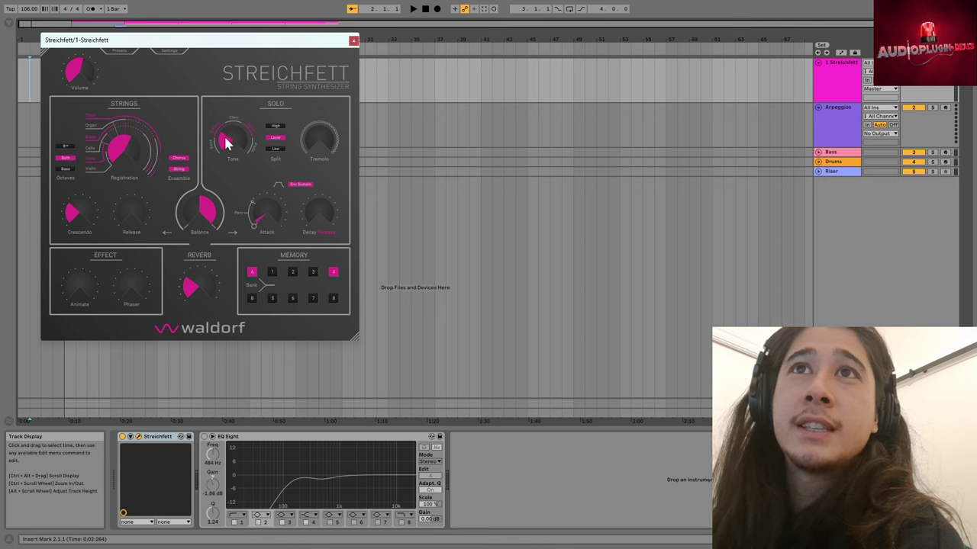
left_click_drag(232, 176, 238, 115)
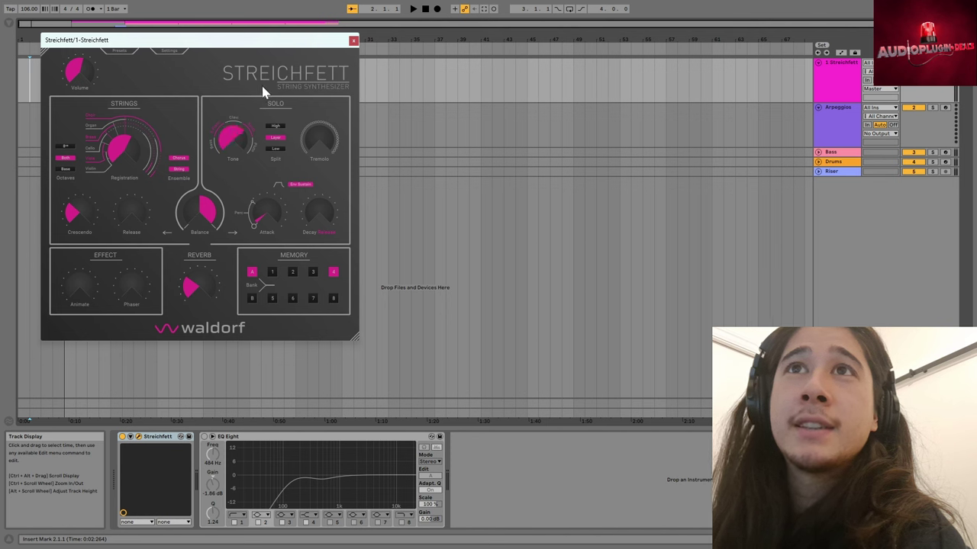
left_click_drag(244, 106, 238, 156)
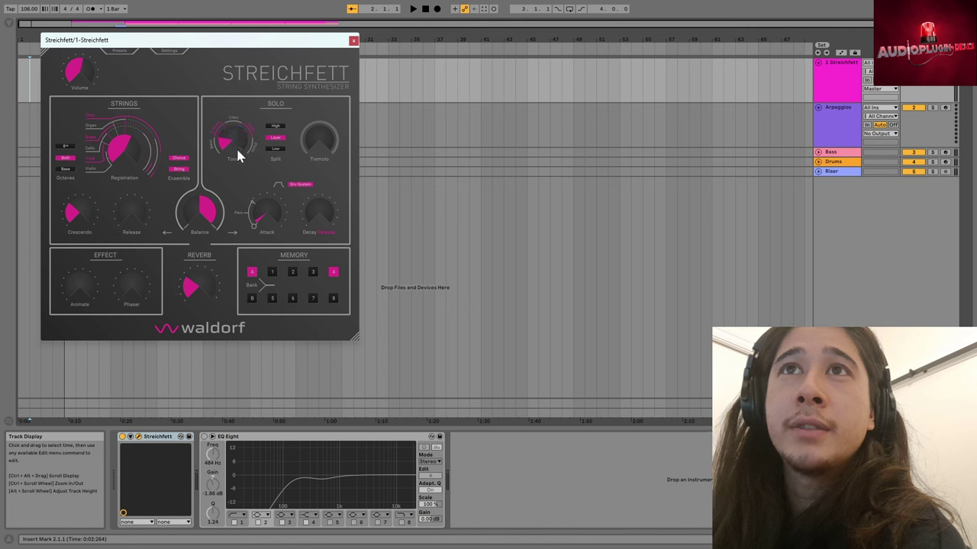
- Compare the solo Split modes, settle on Layer, and add a little Tremolo
left_click(275, 127)
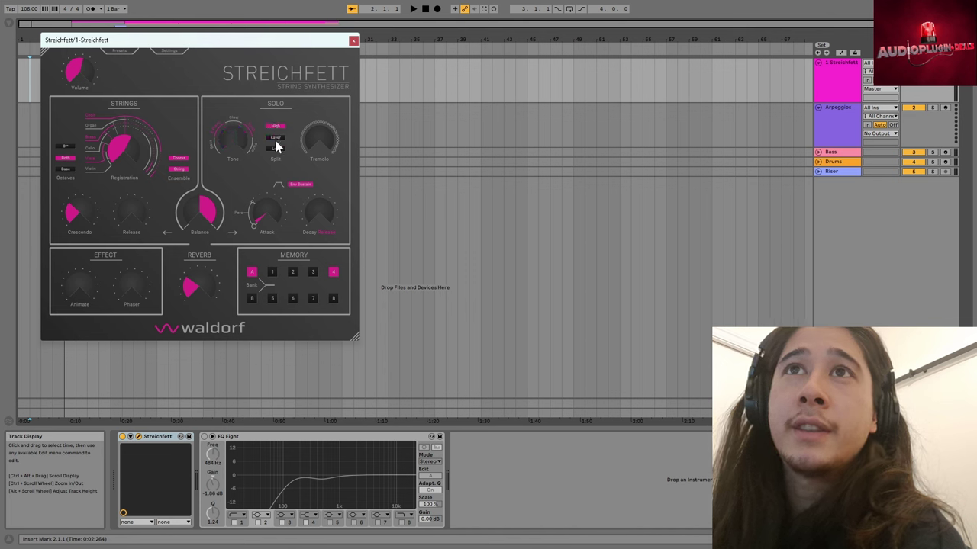
left_click(276, 147)
left_click(277, 136)
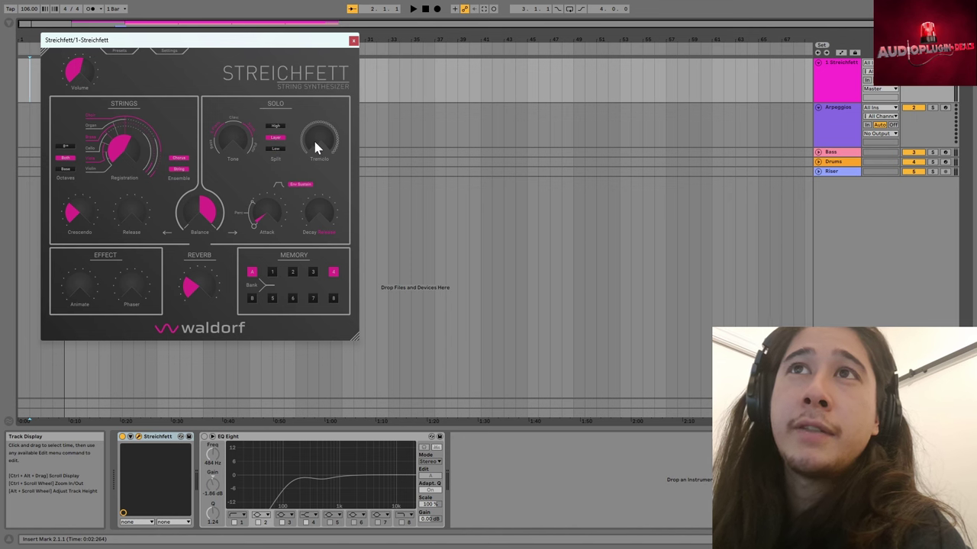
left_click_drag(318, 142, 264, 179)
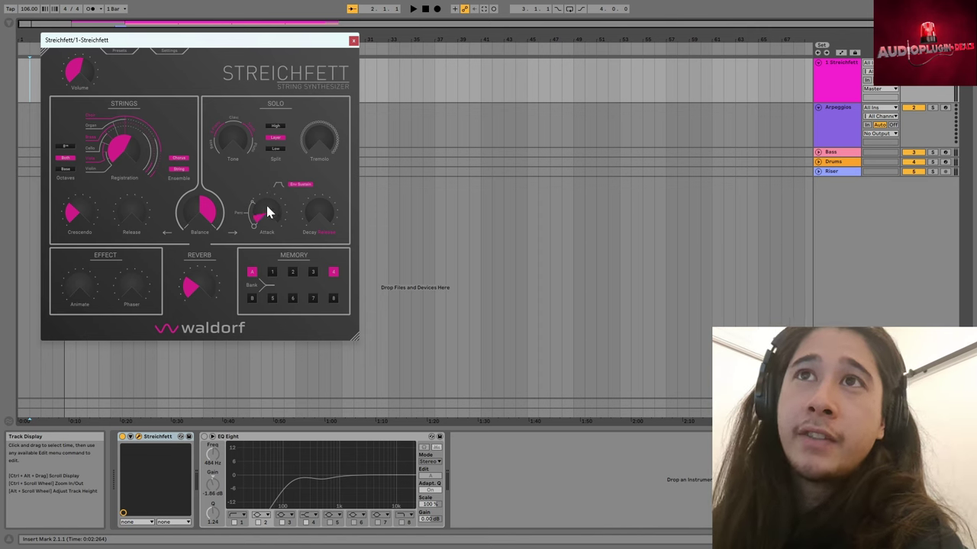
- Raise the solo Tone and settle the solo Attack at a medium value
left_click_drag(265, 212, 270, 179)
mouse_move(247, 216)
left_mouse_down()
mouse_move(251, 203)
mouse_move(257, 229)
mouse_move(250, 207)
left_mouse_up()
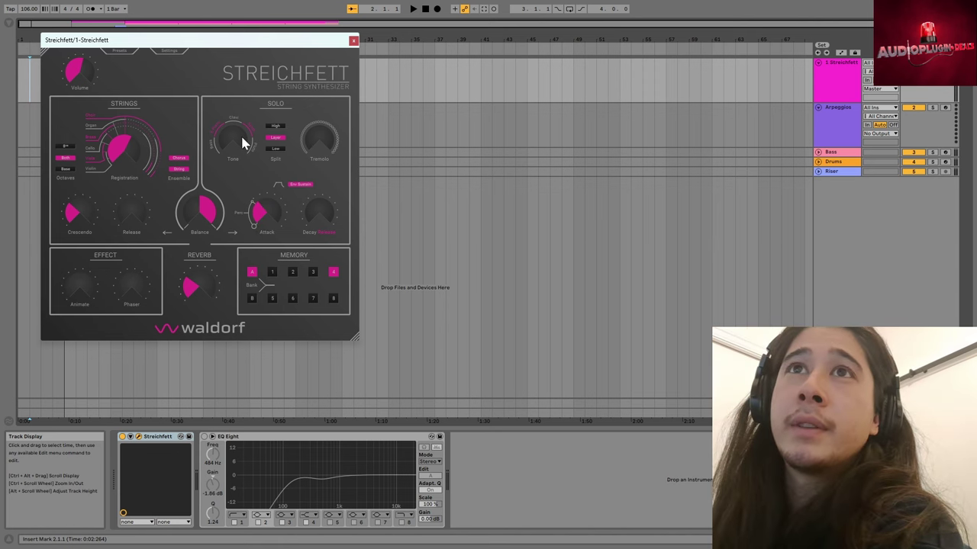
left_click_drag(226, 123, 231, 97)
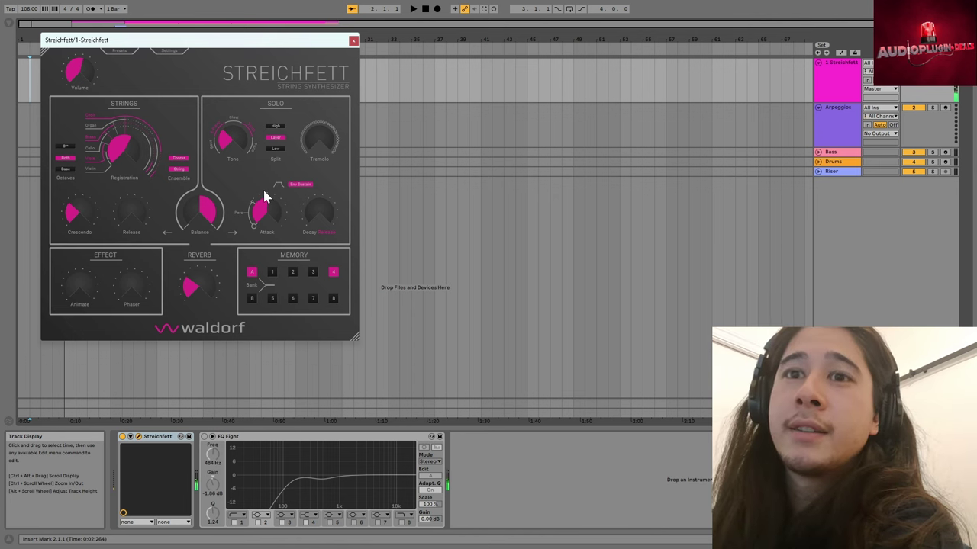
left_click_drag(259, 203, 255, 254)
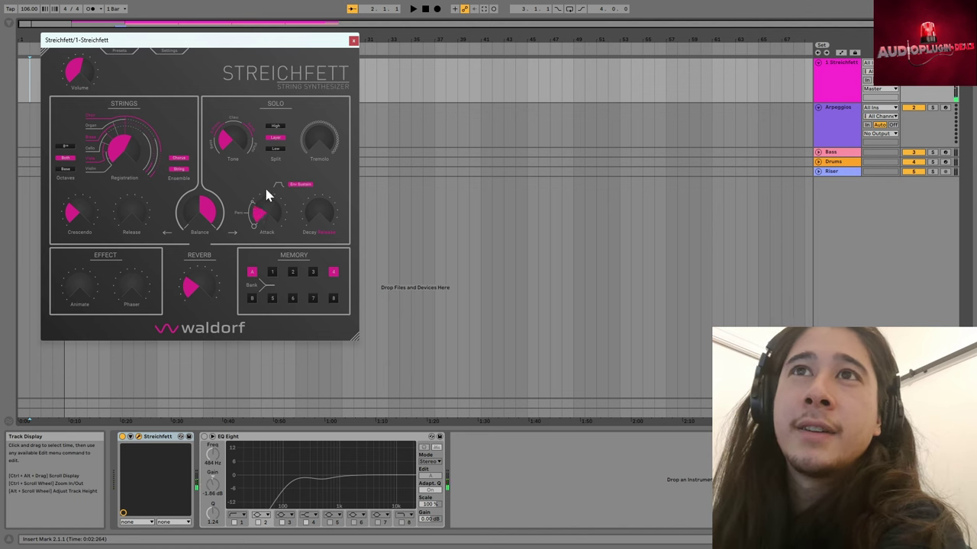
left_click_drag(266, 196, 274, 168)
- Lengthen the solo attack and decay, and toggle the solo Env Sustain
left_click_drag(320, 213, 315, 235)
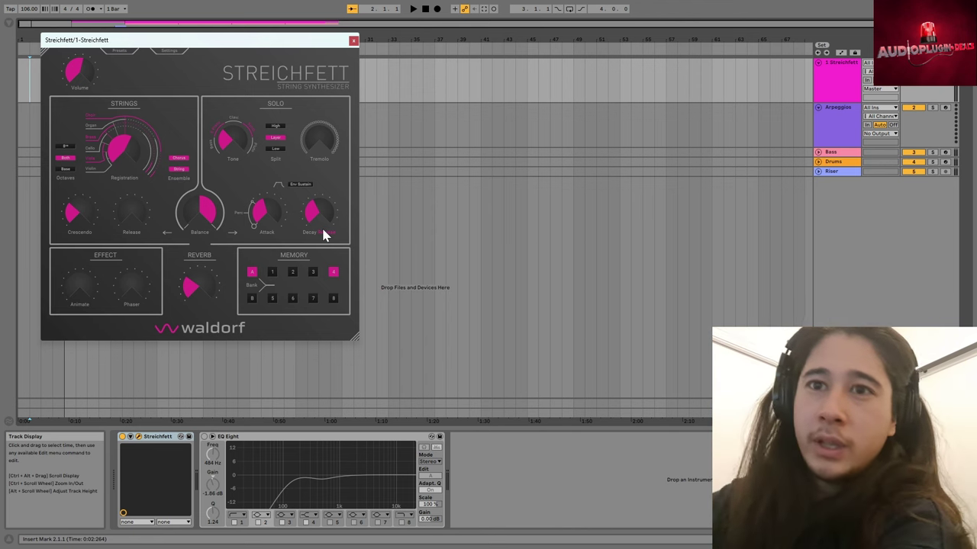
left_click(298, 186)
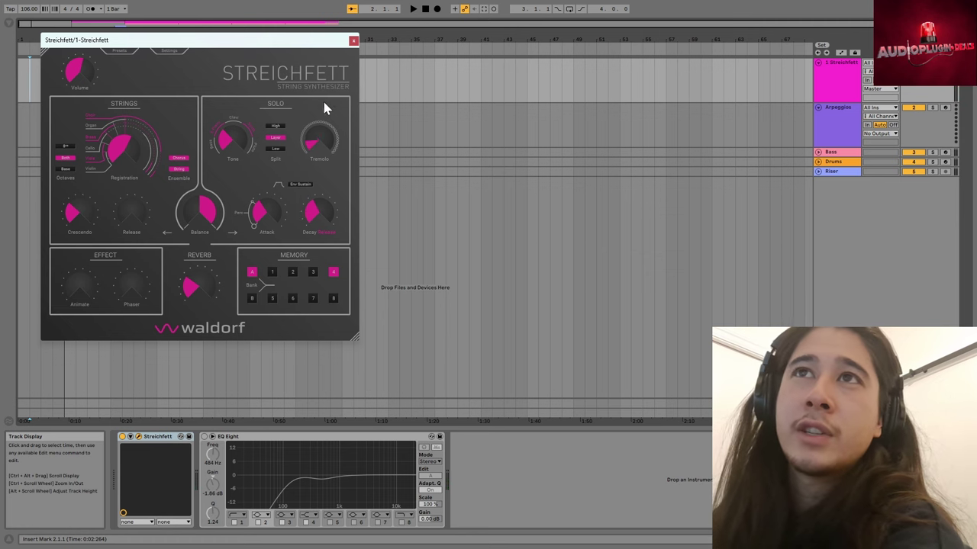
- Raise Tremolo and Release, lower Balance and Registration, tweak Attack and Tone, and set Split to High
mouse_move(324, 102)
left_mouse_down()
mouse_move(323, 114)
mouse_move(322, 95)
left_mouse_up()
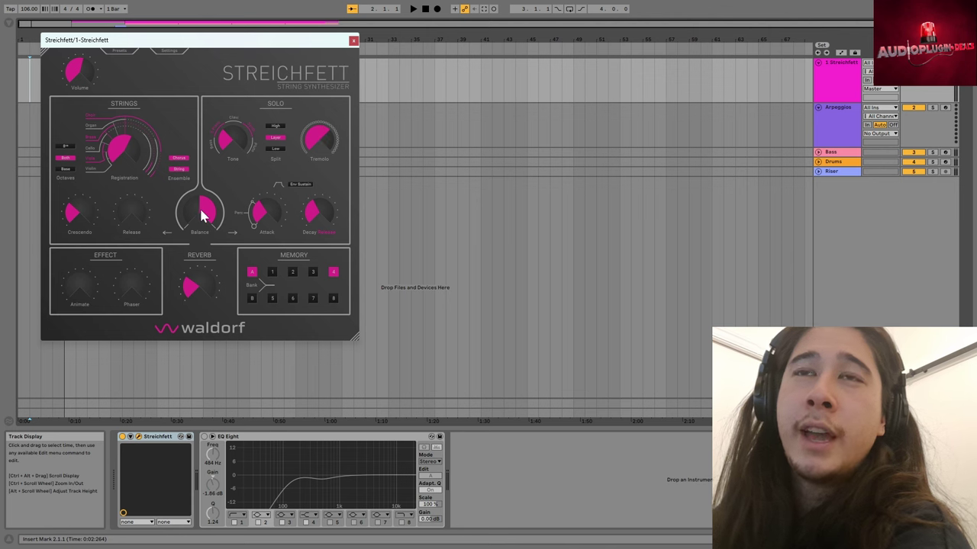
left_click_drag(203, 216, 188, 294)
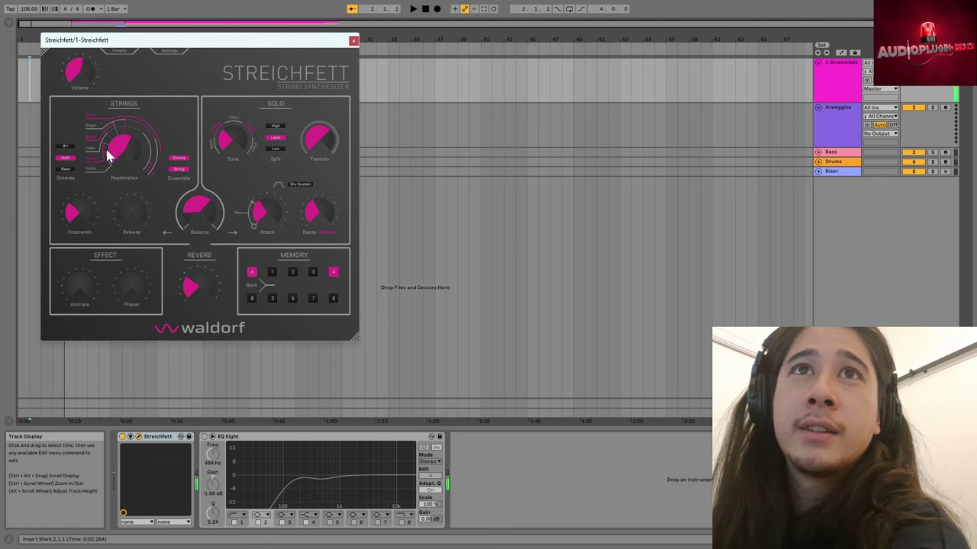
left_click_drag(120, 145, 117, 168)
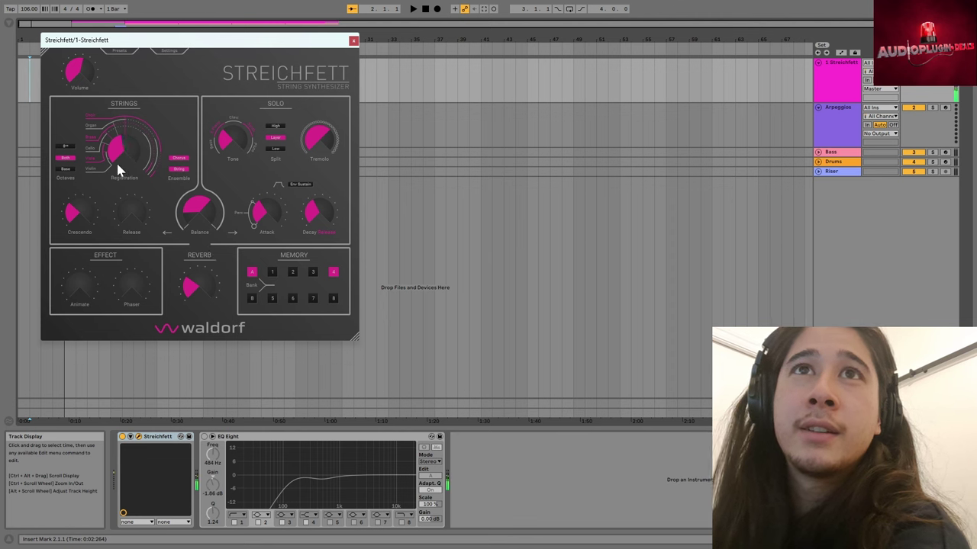
left_click_drag(121, 206, 144, 148)
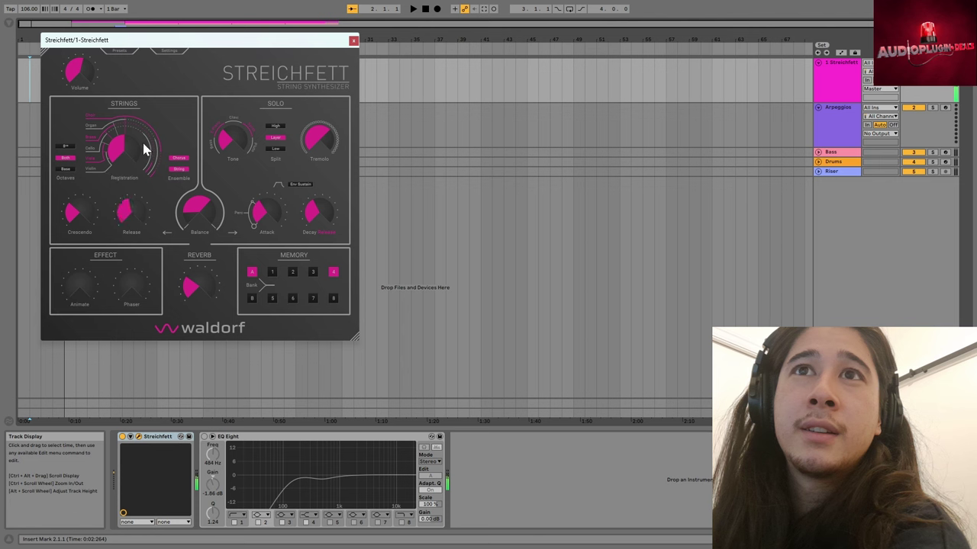
left_click_drag(270, 210, 273, 205)
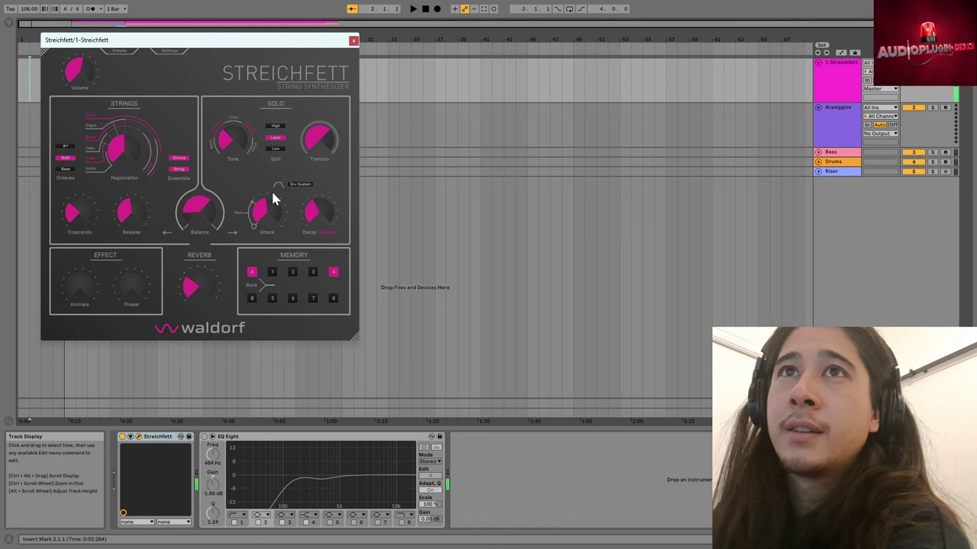
left_click_drag(235, 145, 257, 83)
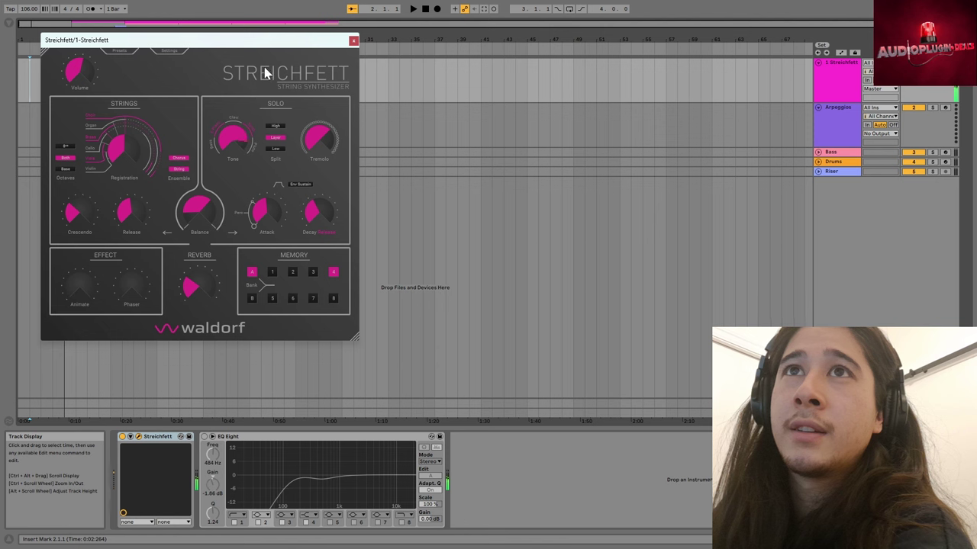
left_click(281, 125)
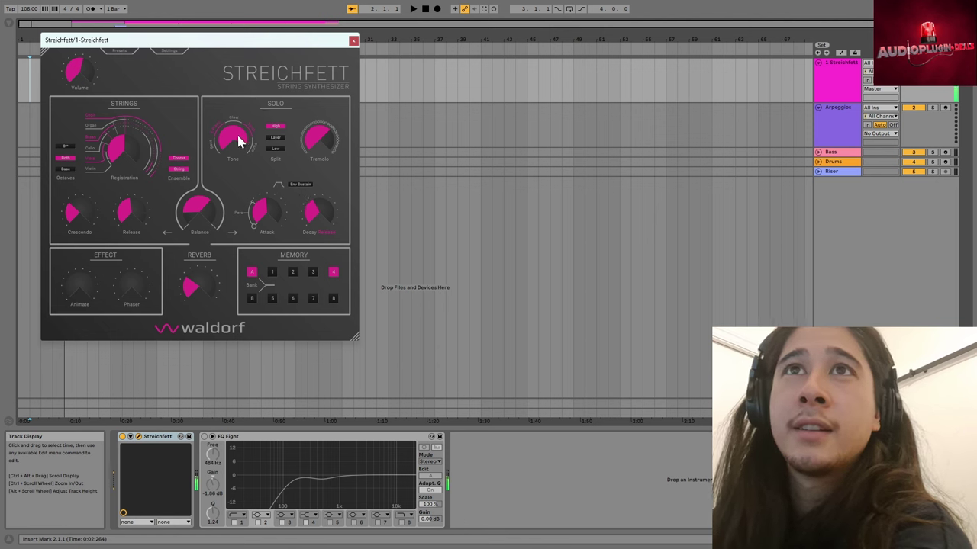
- Enable Env Sustain, shorten Attack, turn Tone near minimum, and shift the keyboard octave to C1–D2
left_click_drag(238, 184, 249, 212)
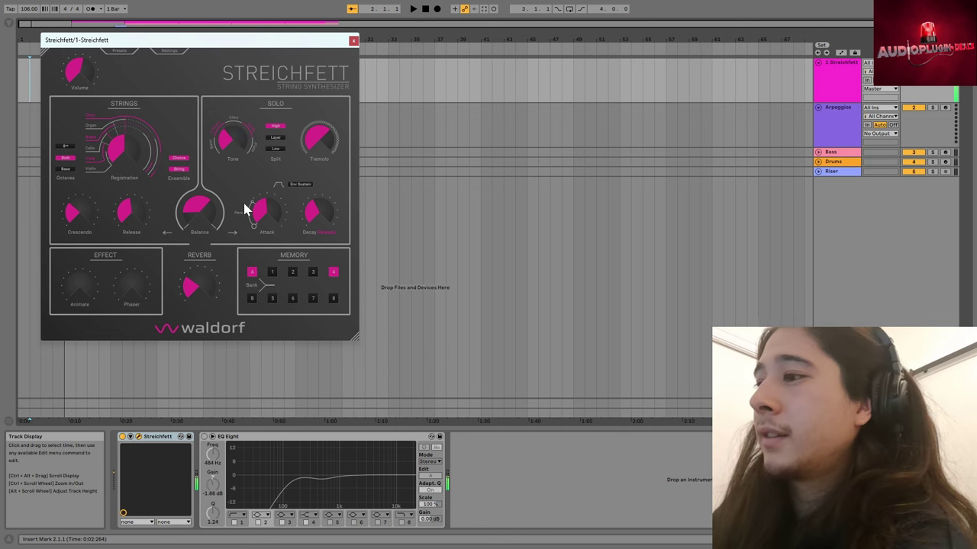
left_click(304, 186)
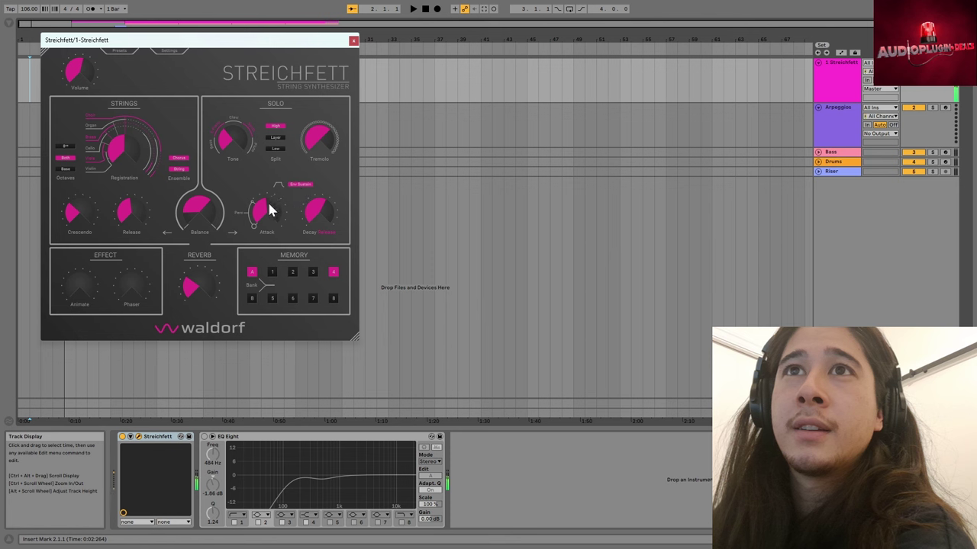
left_click_drag(268, 205, 252, 252)
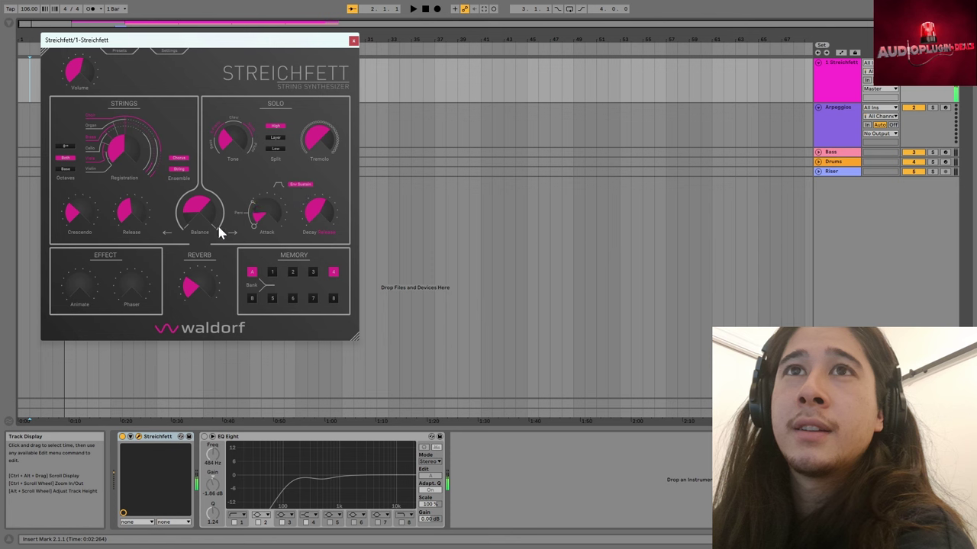
left_click_drag(208, 206, 219, 174)
left_click_drag(226, 136, 226, 166)
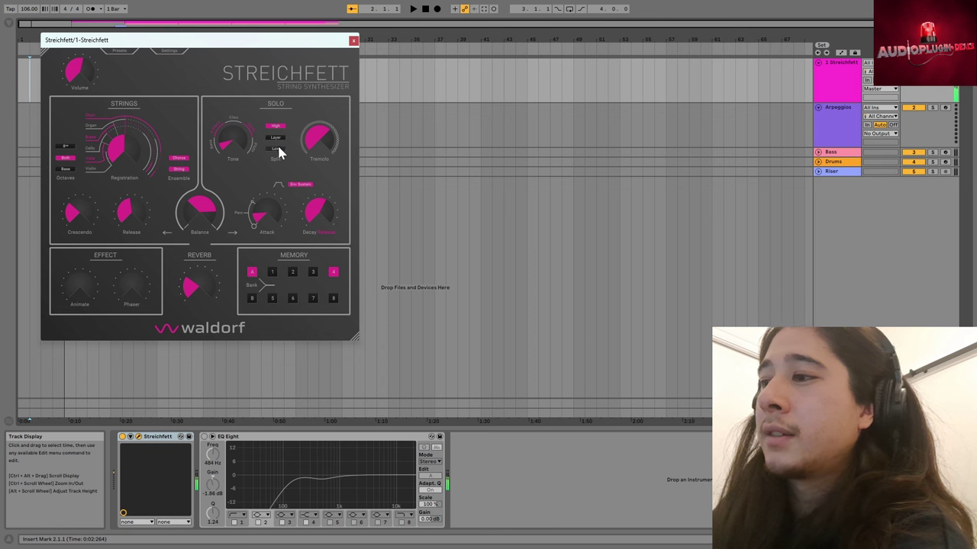
key("z")
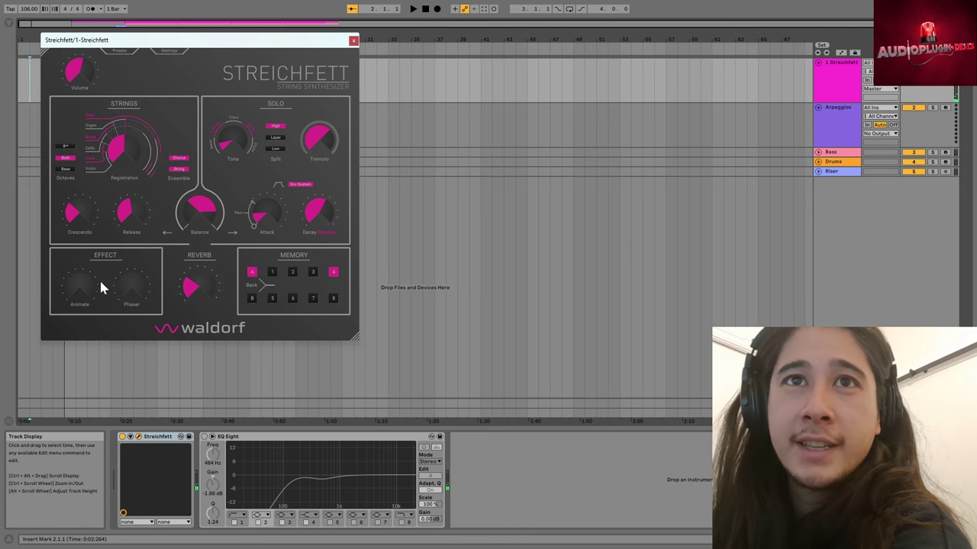
- Set Animate to a middle value, bring in the Phaser, and lower Balance slightly
left_click_drag(75, 276, 99, 199)
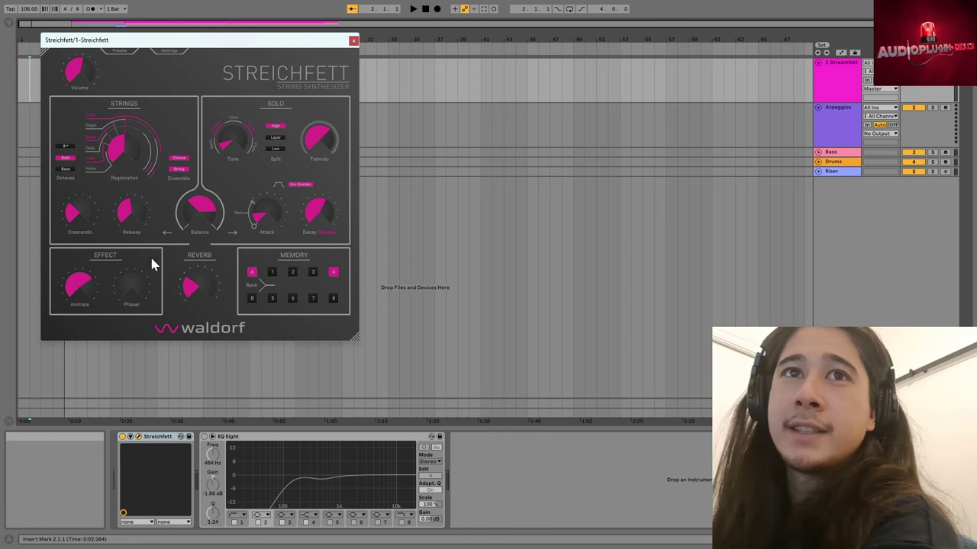
left_click_drag(82, 281, 63, 279)
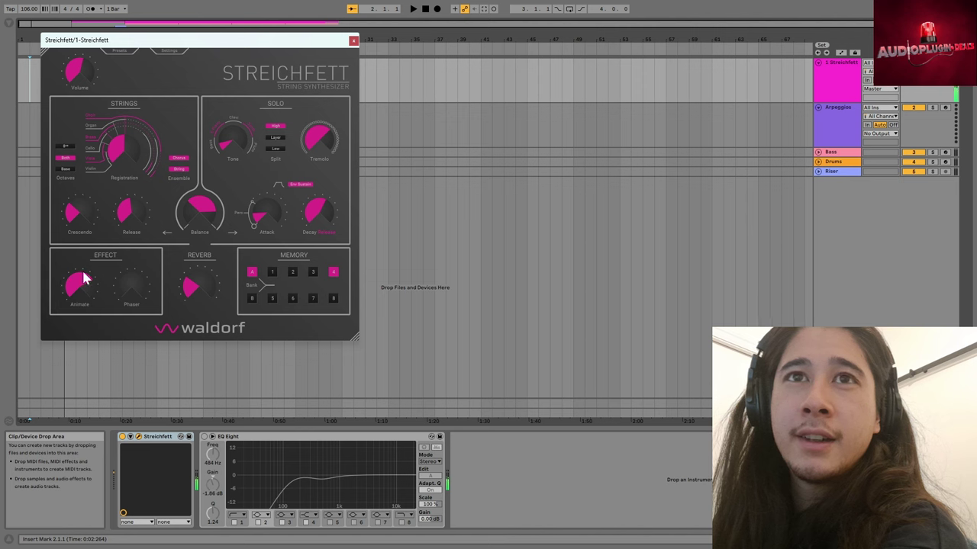
left_click_drag(120, 282, 122, 275)
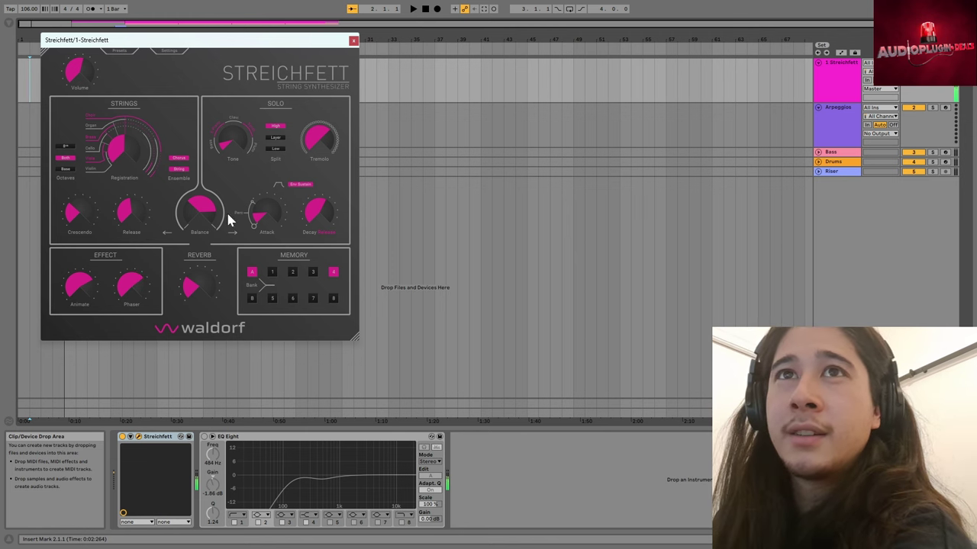
left_click_drag(184, 239, 181, 260)
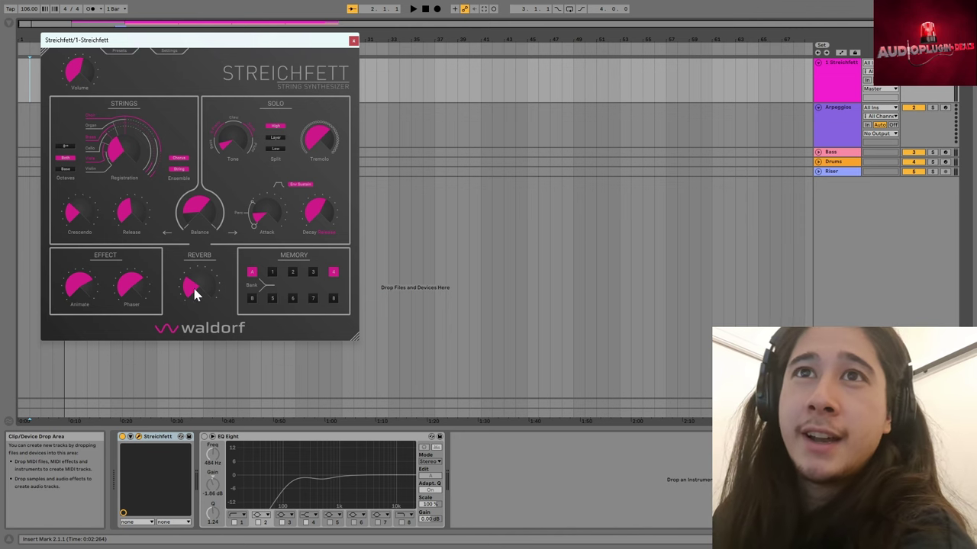
- Turn the Reverb up high and shift the Balance further
left_click_drag(195, 265, 206, 211)
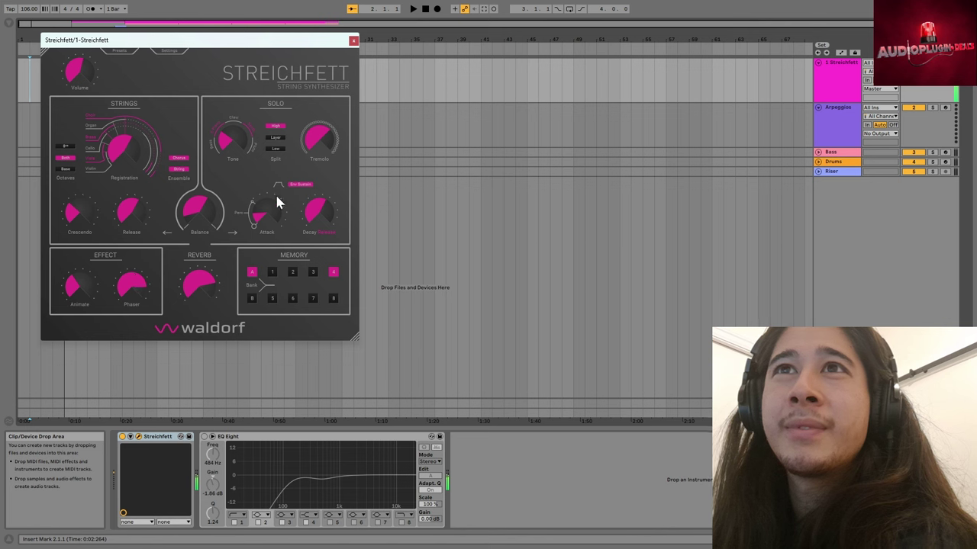
left_click_drag(211, 200, 203, 222)
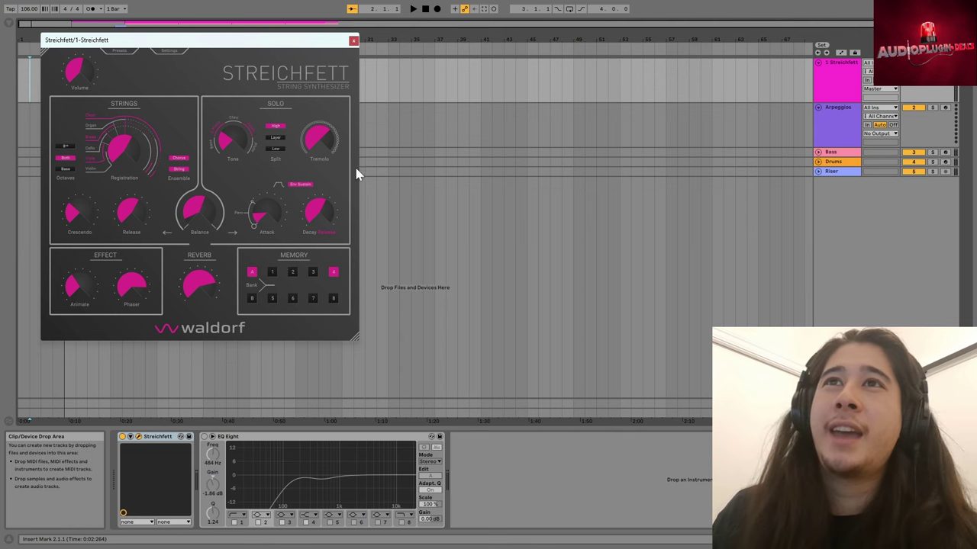
- Unfold the Bass track to show its clip and reopen Streichfett, placed right of the clips
left_click(354, 39)
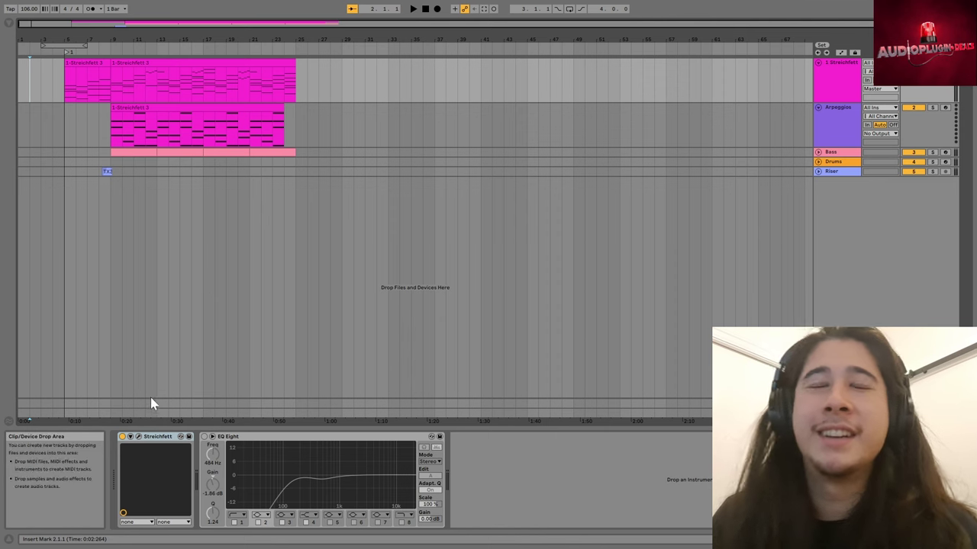
left_click(818, 152)
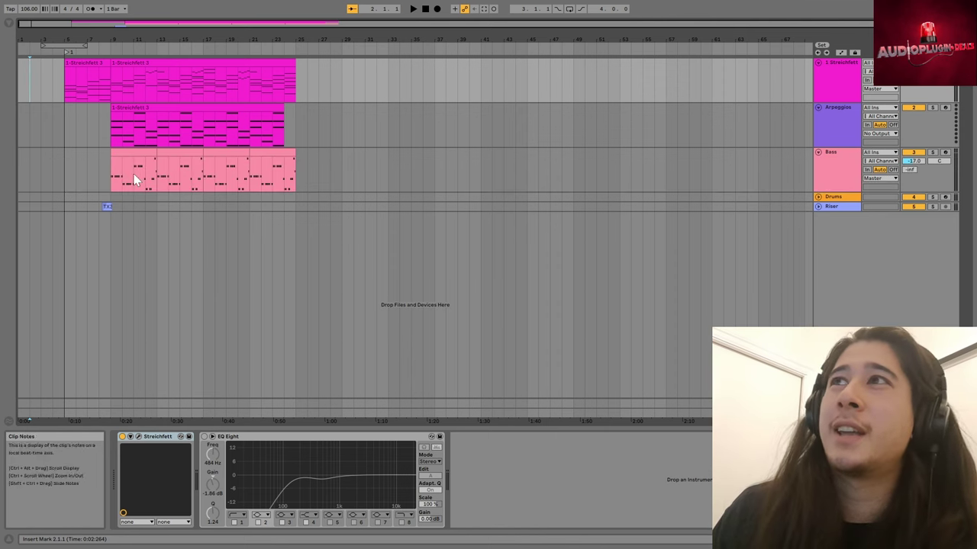
left_click(138, 436)
left_click_drag(237, 47, 541, 87)
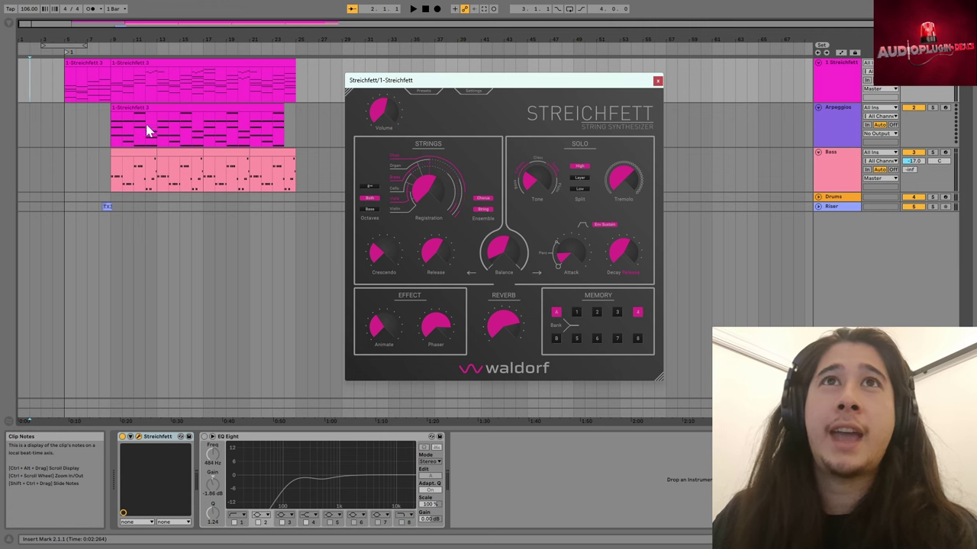
- Zoom into the arrangement start, switch on EQ Eight, and move Streichfett's window up-left
left_click_drag(90, 37, 90, 39)
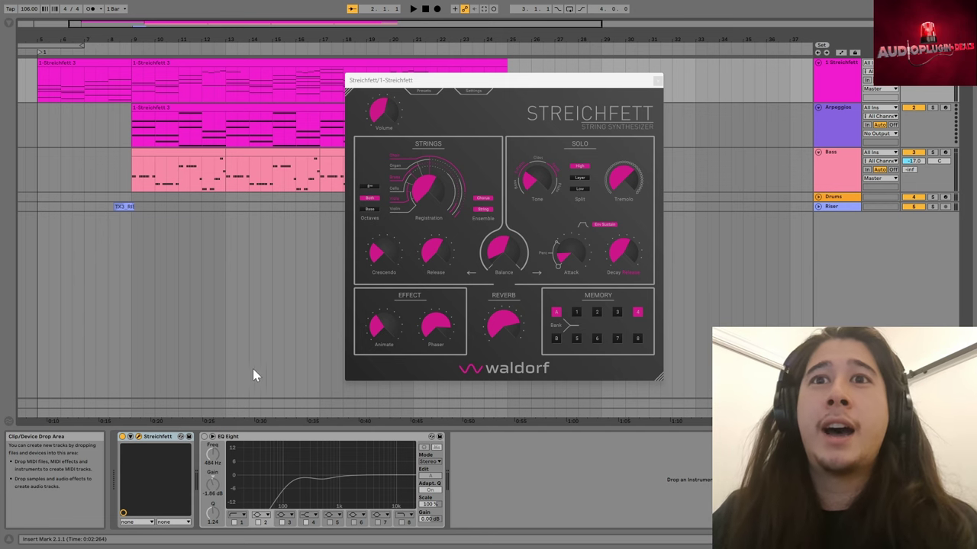
left_click(205, 438)
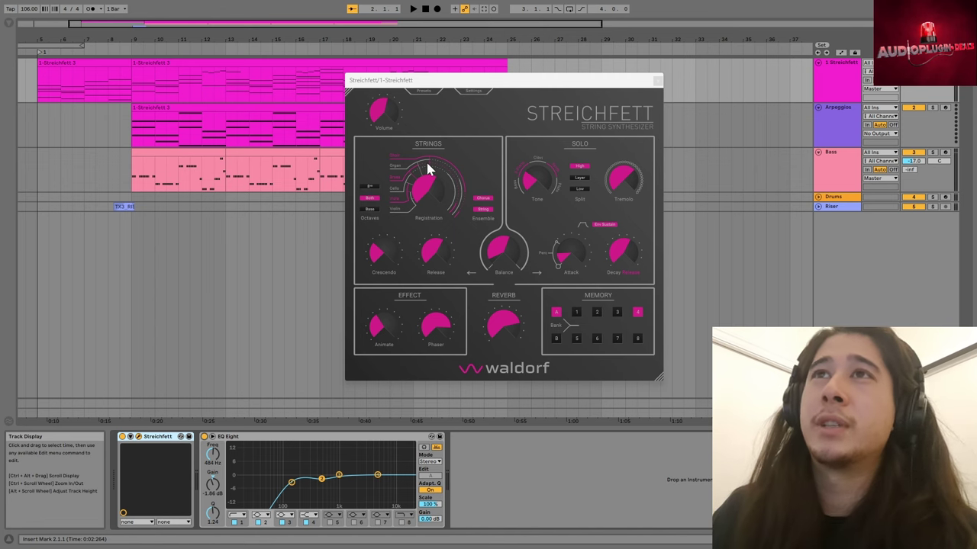
left_click_drag(405, 86, 377, 45)
- Load the 'user settings.sfp' patch file into Streichfett
left_click(396, 49)
left_click(412, 73)
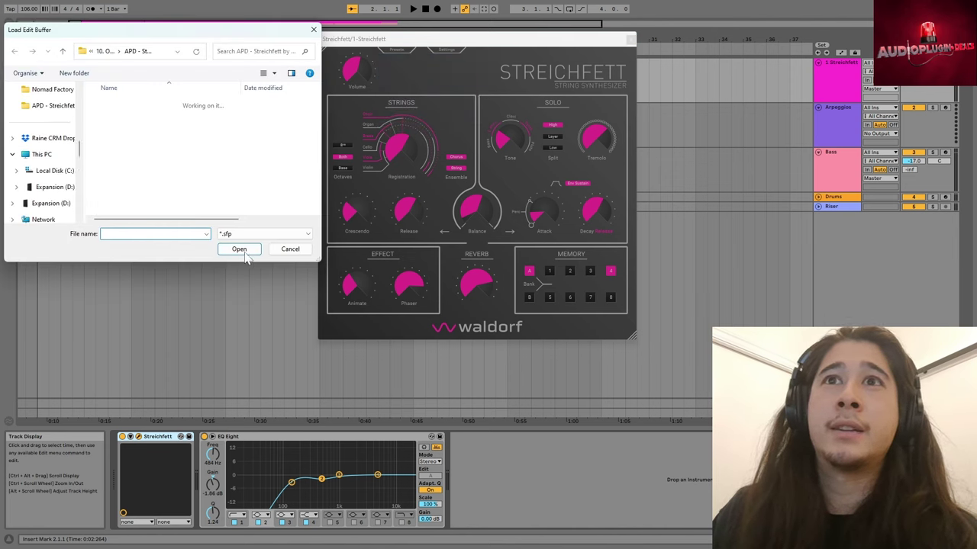
left_click(157, 125)
left_click(238, 249)
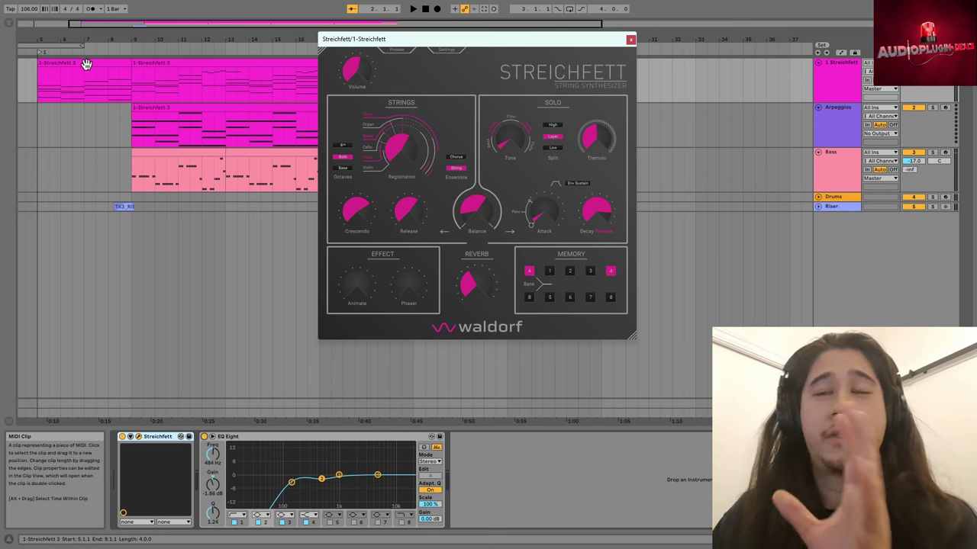
- Adjust the Strings, Solo and Reverb controls, leaving Animate and Phaser at zero
left_click(456, 180)
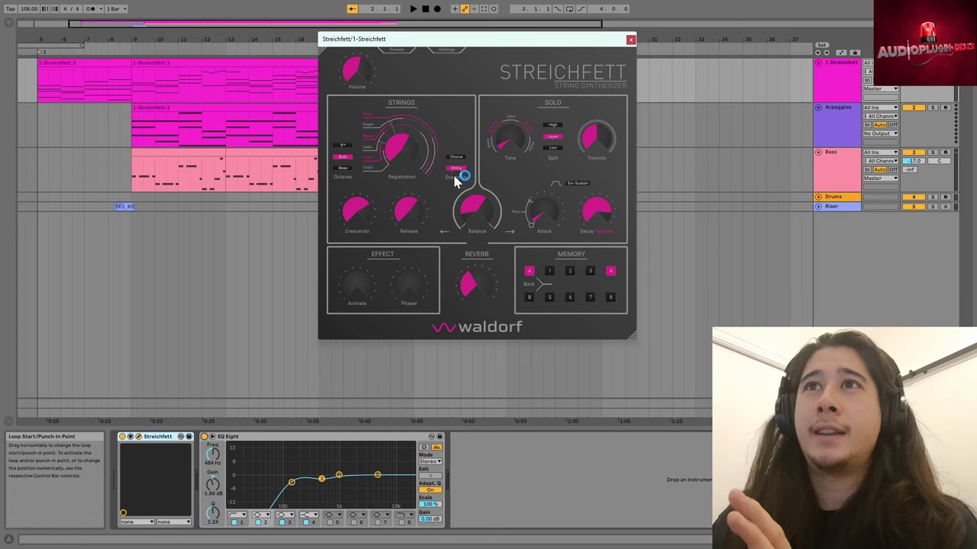
left_click(396, 156)
left_click(577, 175)
left_click(415, 234)
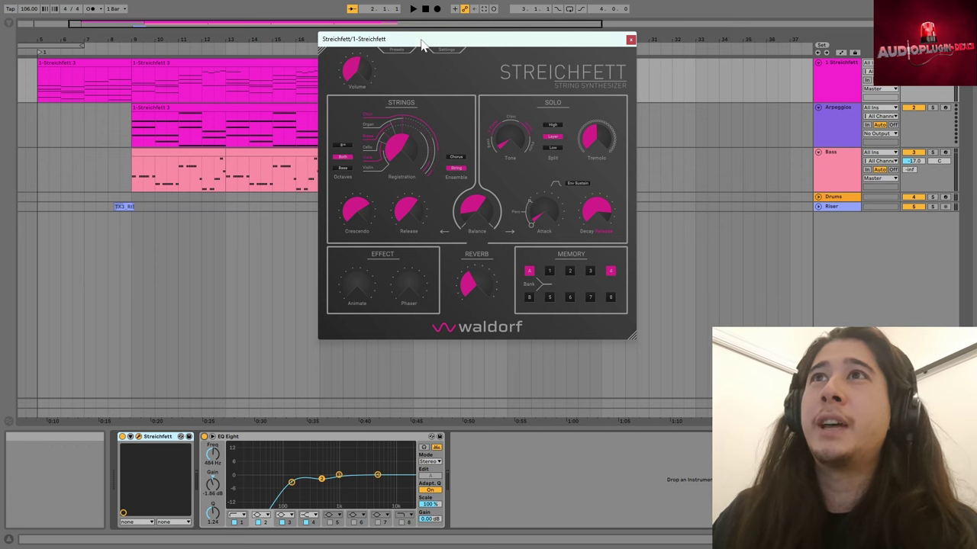
- Select bars 5–9 and start playback, with the synth editor moved further right
left_click_drag(424, 44, 594, 35)
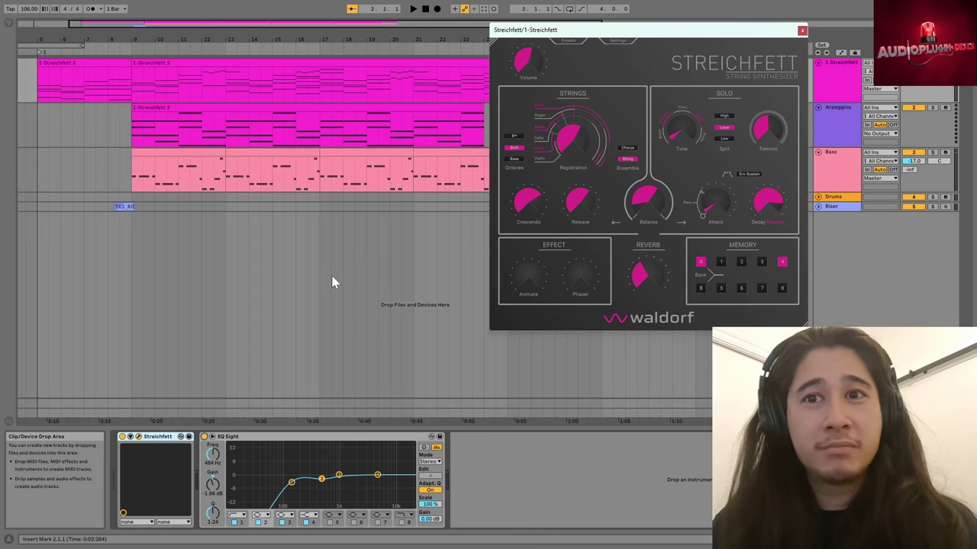
left_click(61, 62)
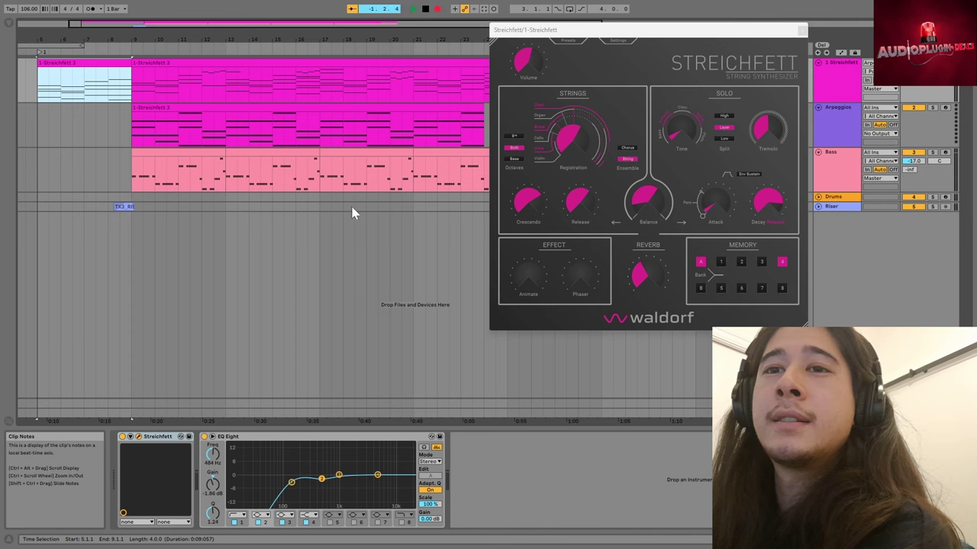
key("space")
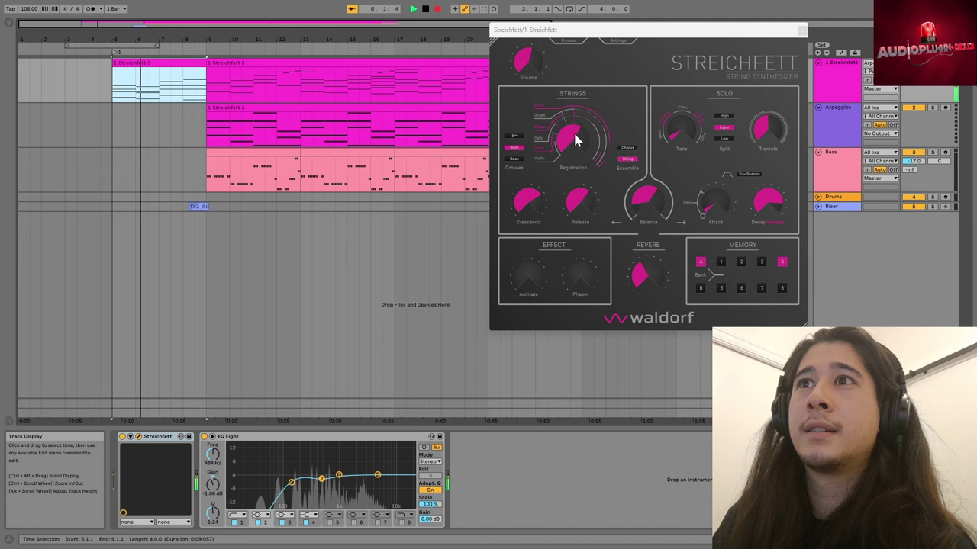
left_click(536, 268)
- Turn up Phaser, Reverb and Animate while adjusting the string Registration
left_click_drag(574, 278, 568, 261)
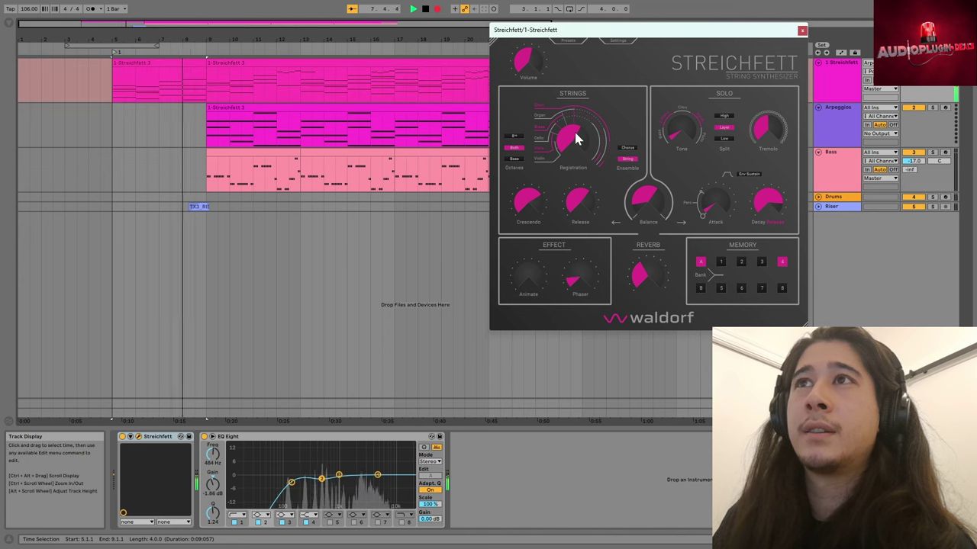
left_click_drag(576, 140, 574, 114)
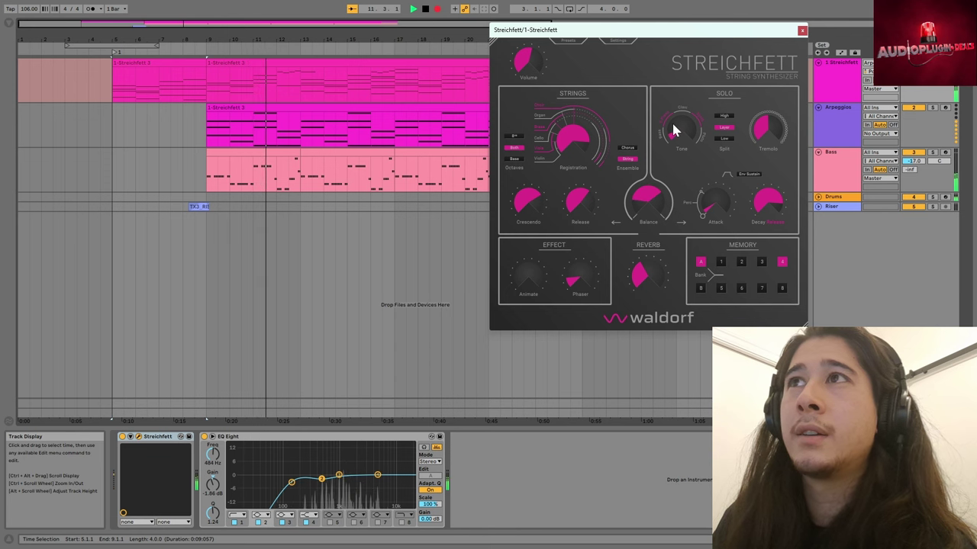
left_click_drag(653, 267, 646, 231)
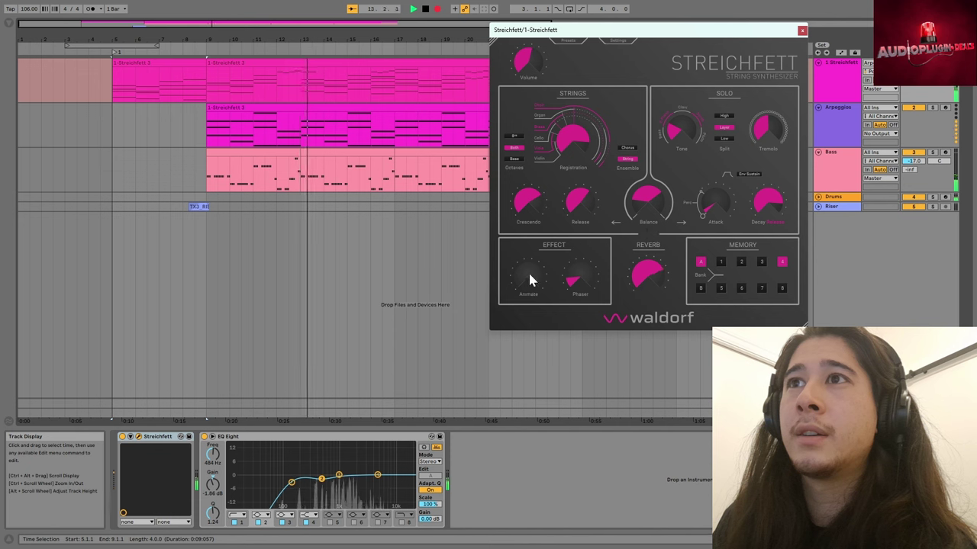
left_click_drag(529, 277, 534, 228)
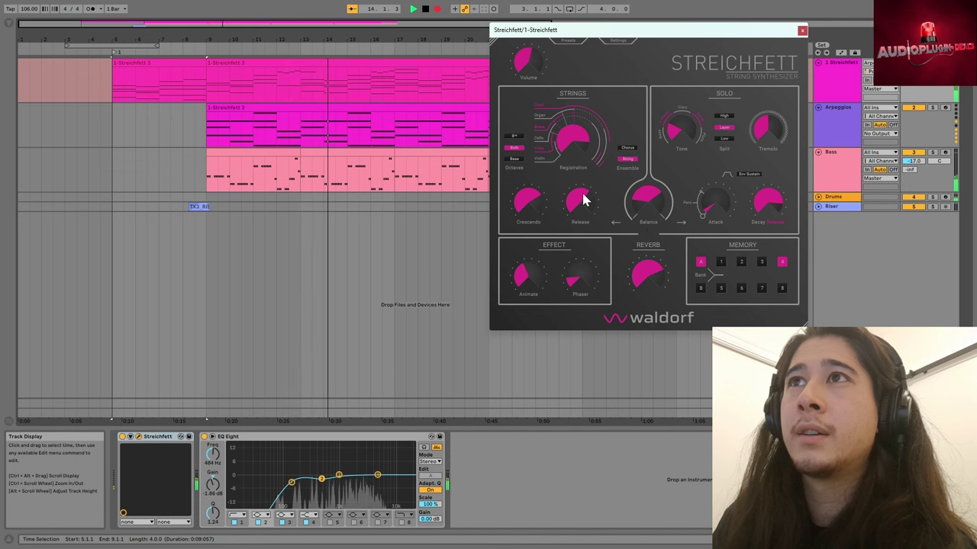
left_click_drag(565, 144, 573, 163)
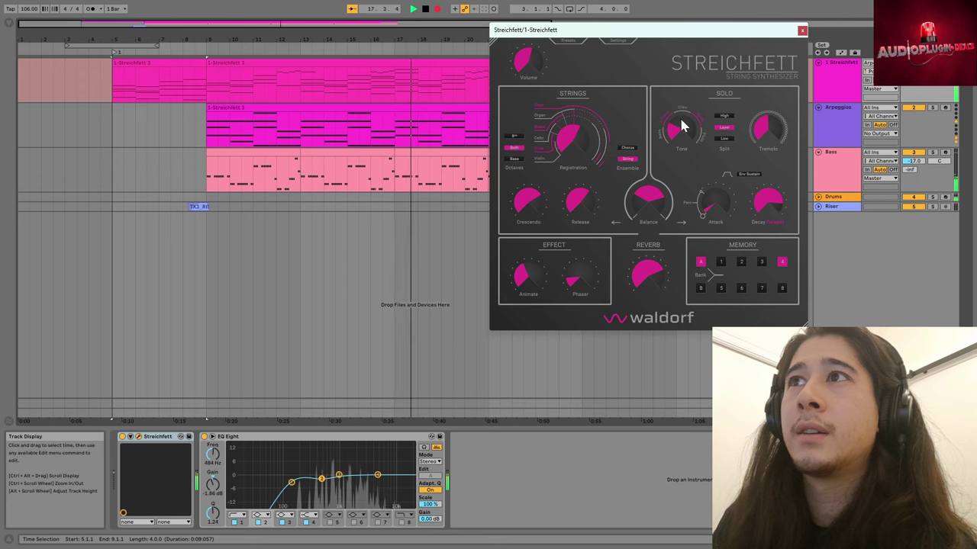
- Shorten the Attack to near minimum, enable Env Sustain and ease Registration down slightly
left_click_drag(711, 190, 710, 210)
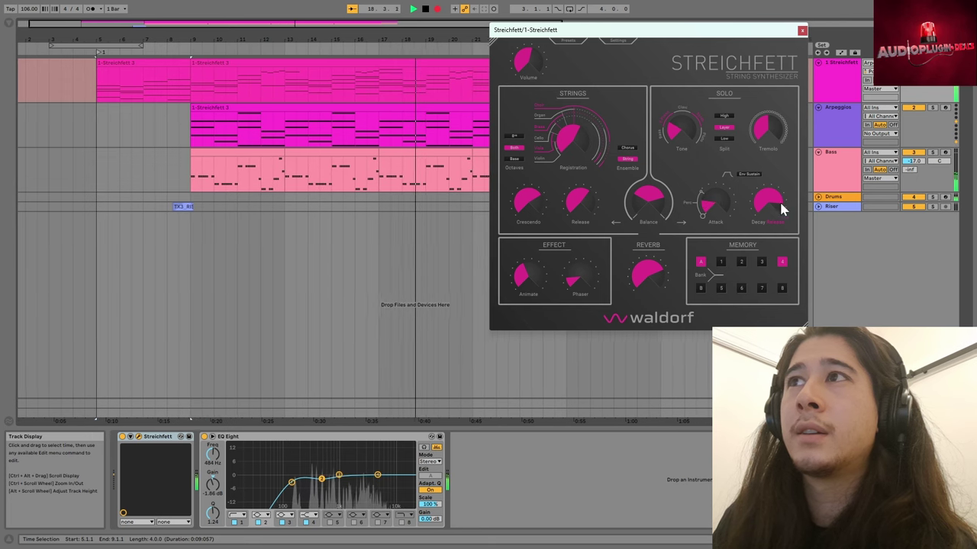
left_click(749, 174)
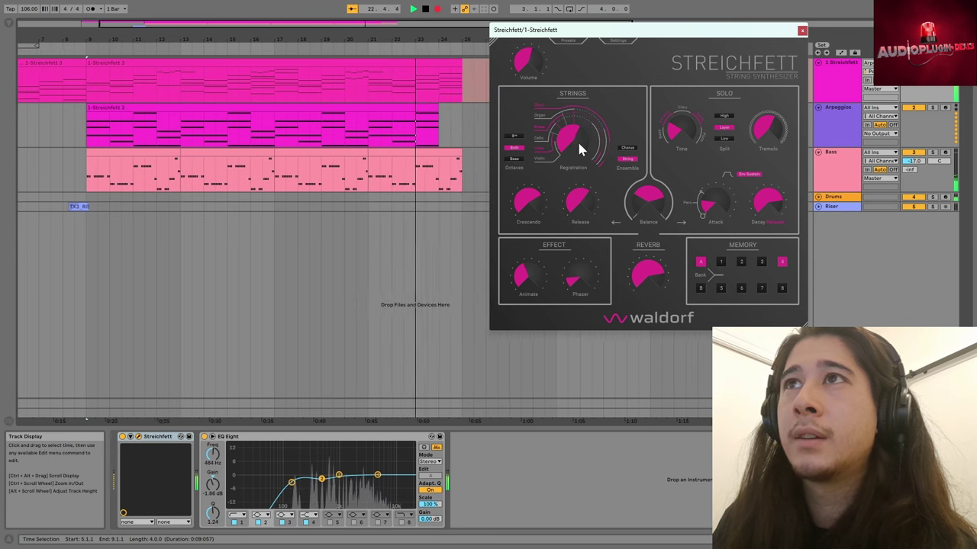
mouse_move(575, 146)
left_mouse_down()
mouse_move(577, 200)
mouse_move(564, 136)
left_mouse_up()
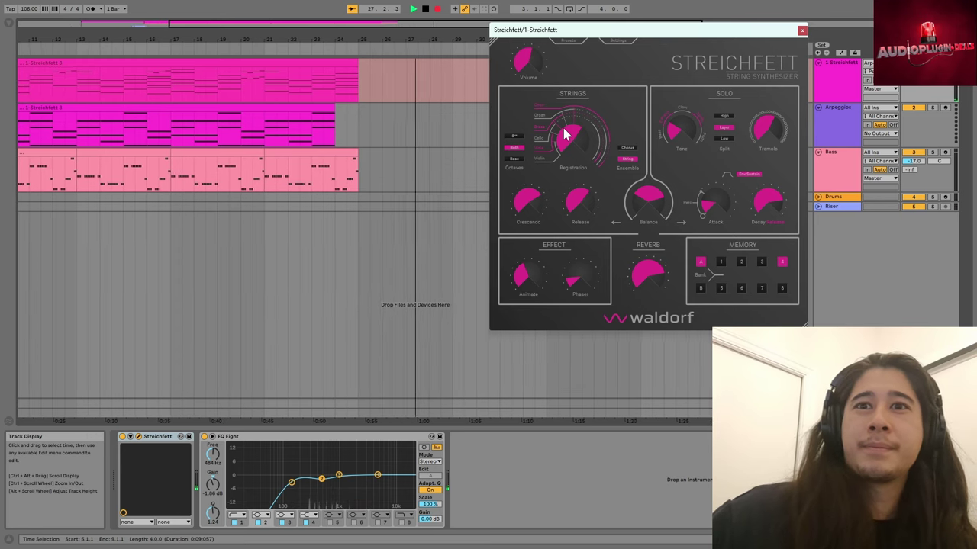
left_click_drag(313, 47, 313, 38)
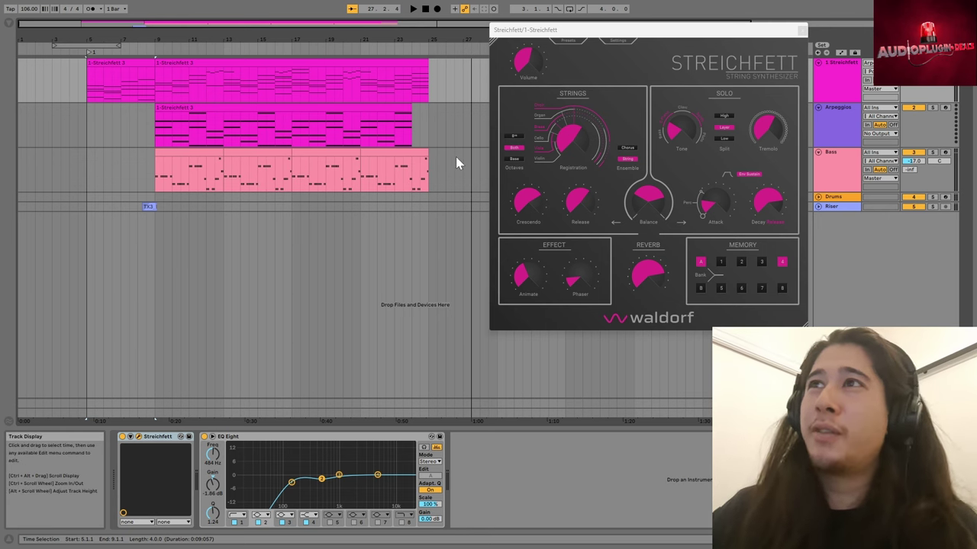
- Scroll to later bars and drag a time selection from bar 9 across the Streichfett and Arpeggios clips
left_click(393, 39)
left_click_drag(244, 421, 157, 415)
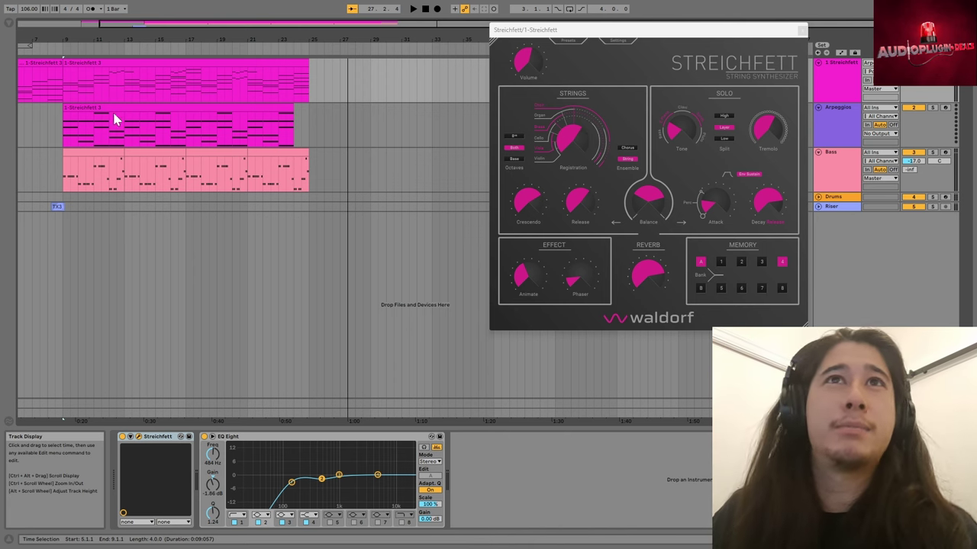
left_click_drag(65, 76, 123, 128)
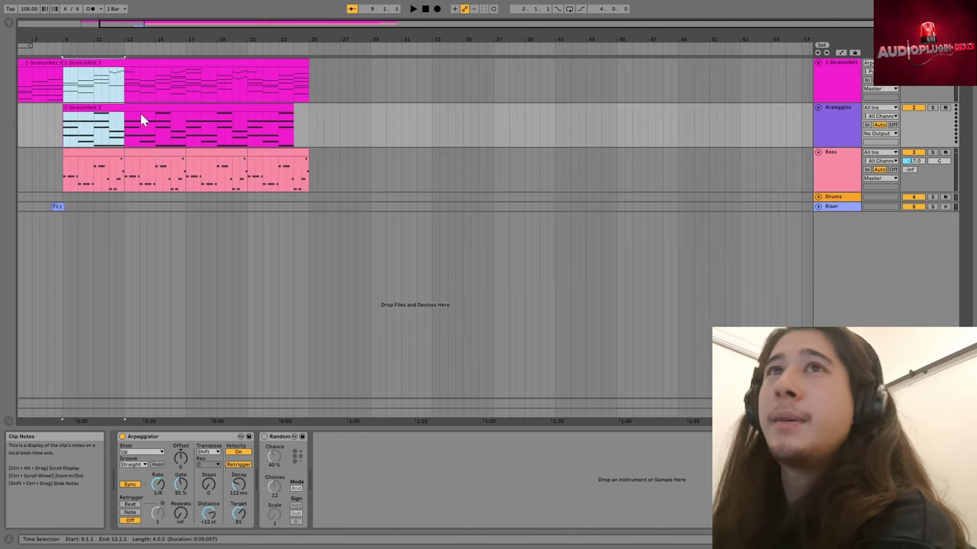
- Paste bars 9–13 of both top tracks at bar 29 and loop bars 29–33
left_click(368, 82)
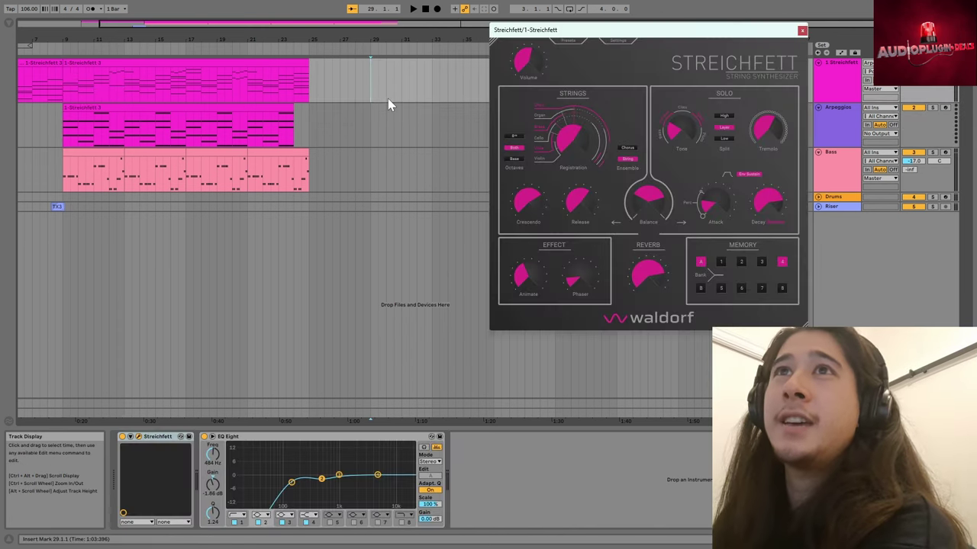
left_click(72, 77)
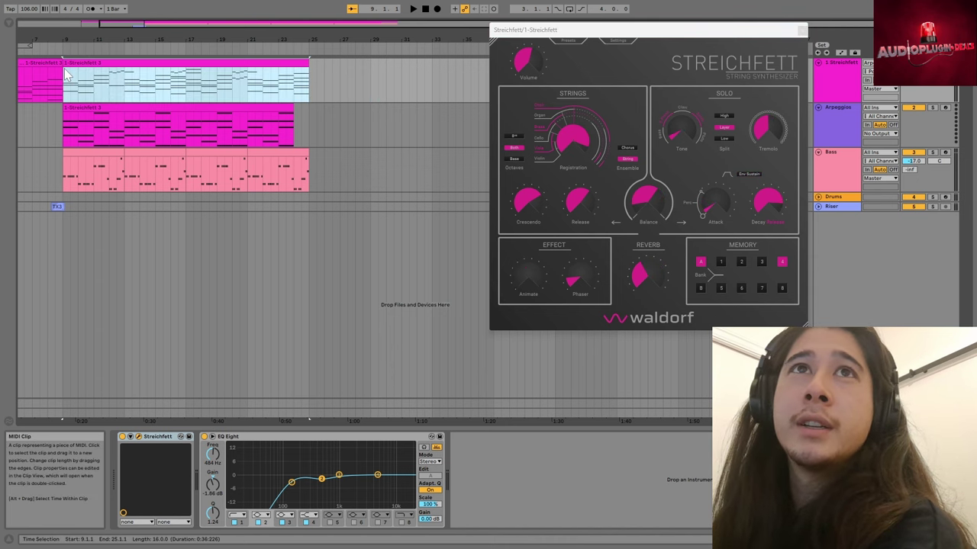
mouse_move(72, 77)
left_mouse_down()
mouse_move(97, 90)
mouse_move(124, 129)
mouse_move(120, 82)
mouse_move(64, 67)
left_mouse_up()
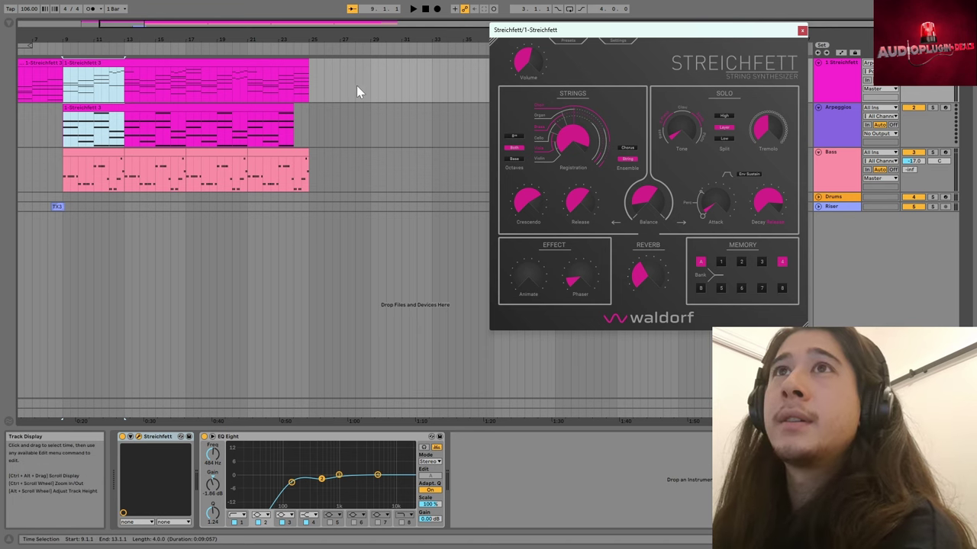
left_click(370, 84)
key("ctrl+v")
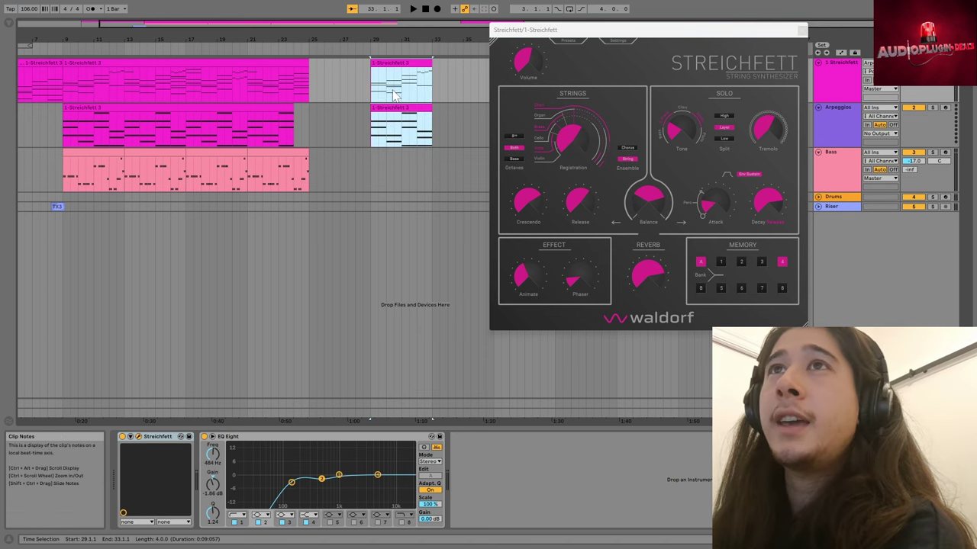
key("ctrl+l")
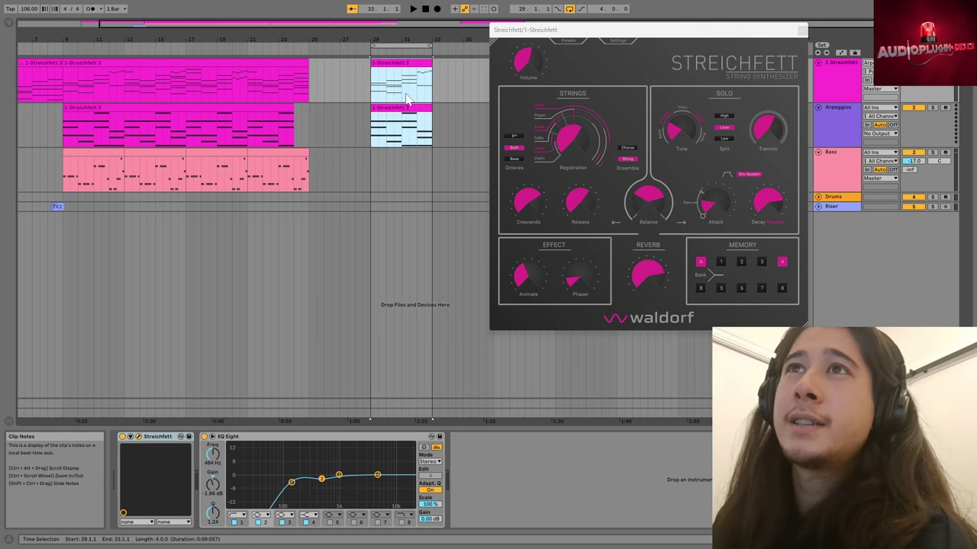
- Select the pasted arpeggio and strings clips to bring up the Streichfett synth
left_click(407, 110)
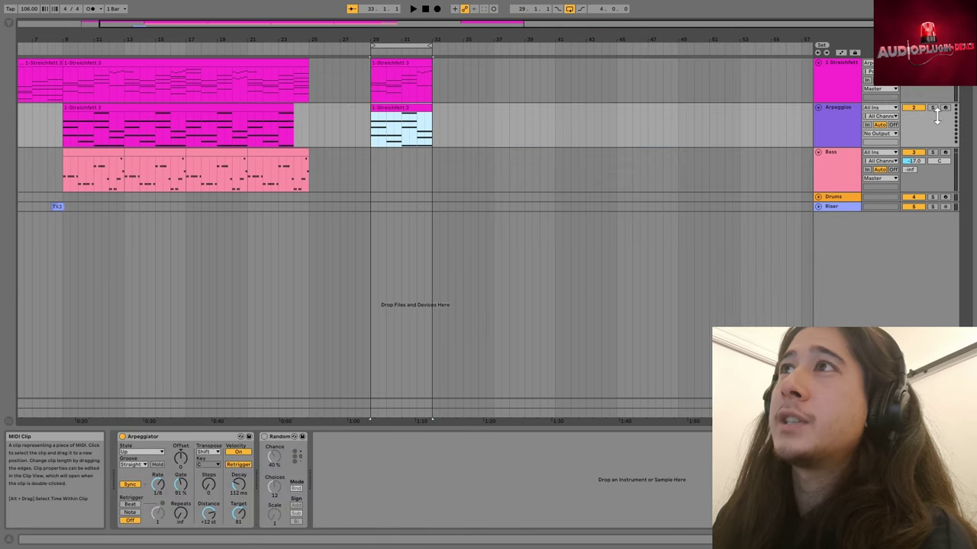
left_click(845, 121)
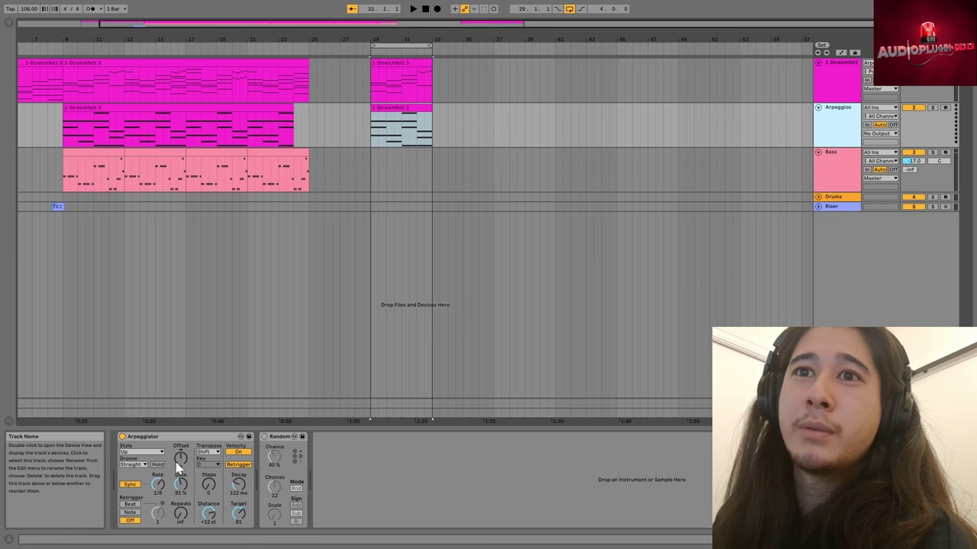
left_click(388, 64)
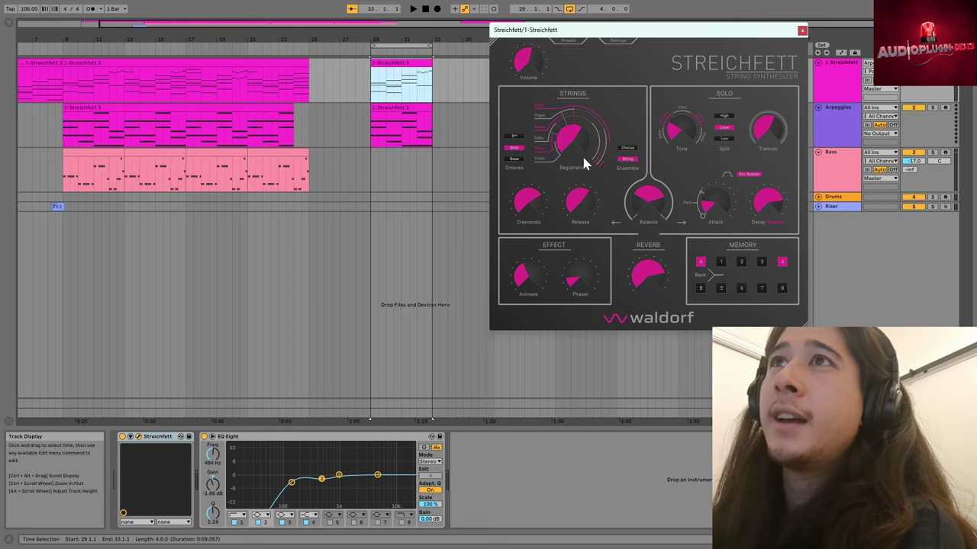
- Select the loop brace over bars 29–33 and start playback
left_click(391, 45)
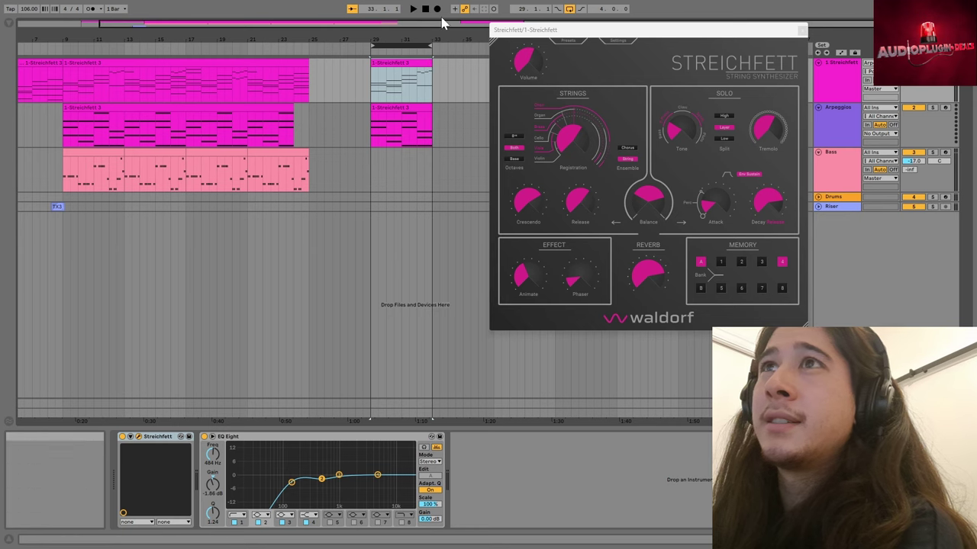
key("space")
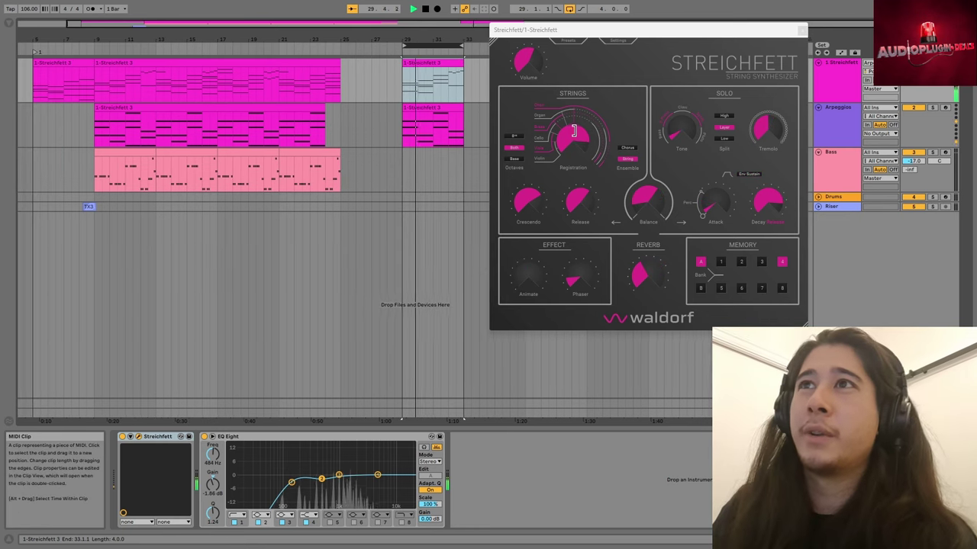